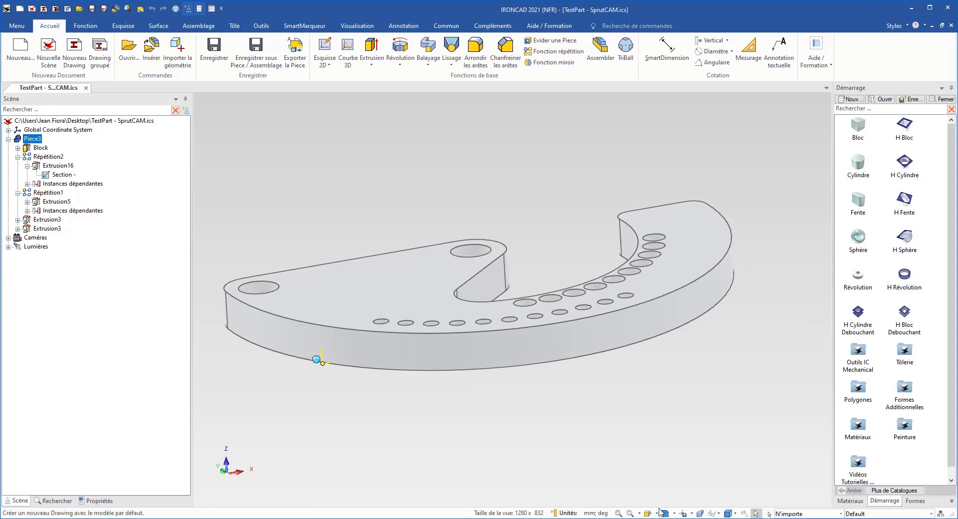
Check in the add-in applications list that the Sprut Technology export add-in is enabled.
left_click(665, 513)
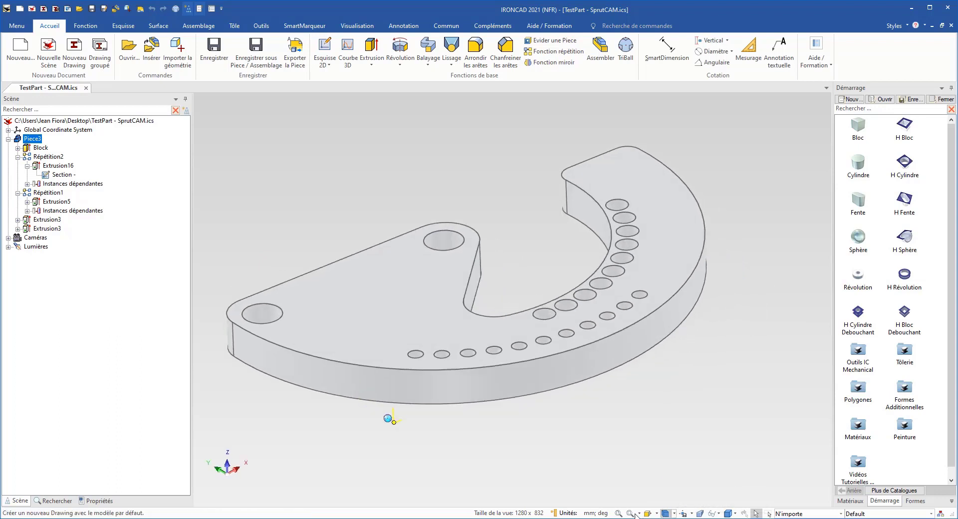
left_click(478, 188)
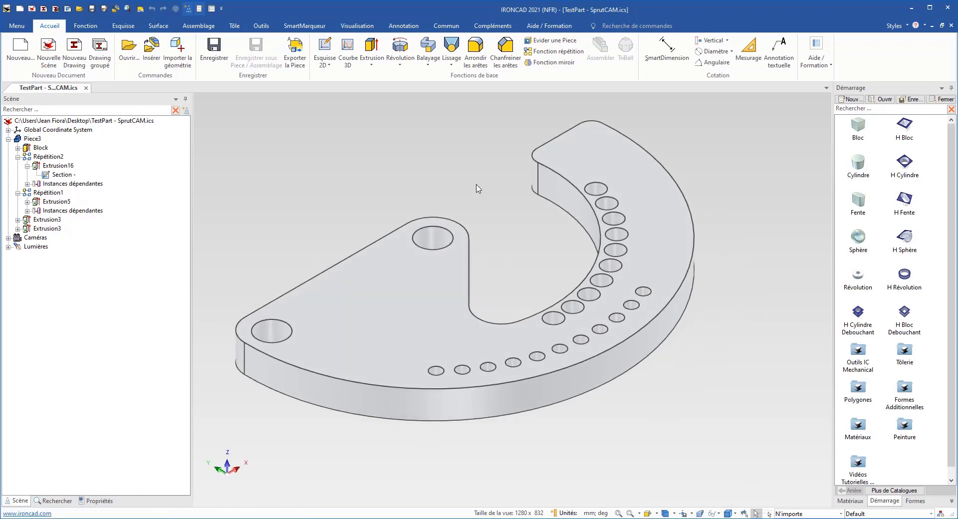
left_click(497, 28)
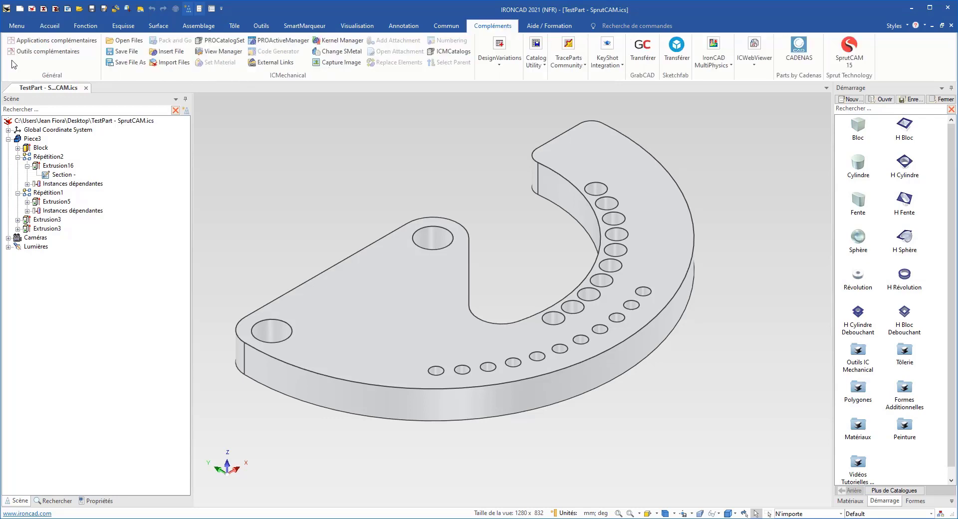
left_click(40, 43)
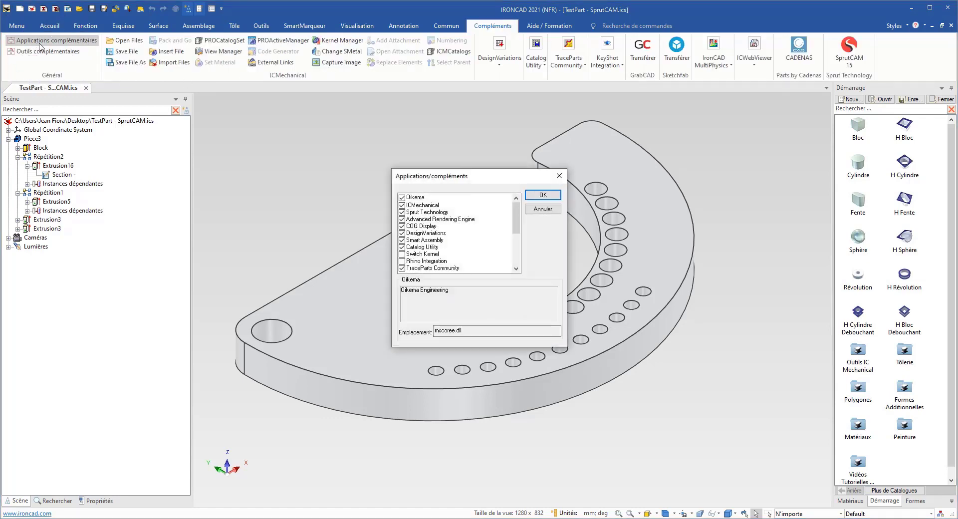
left_click(428, 212)
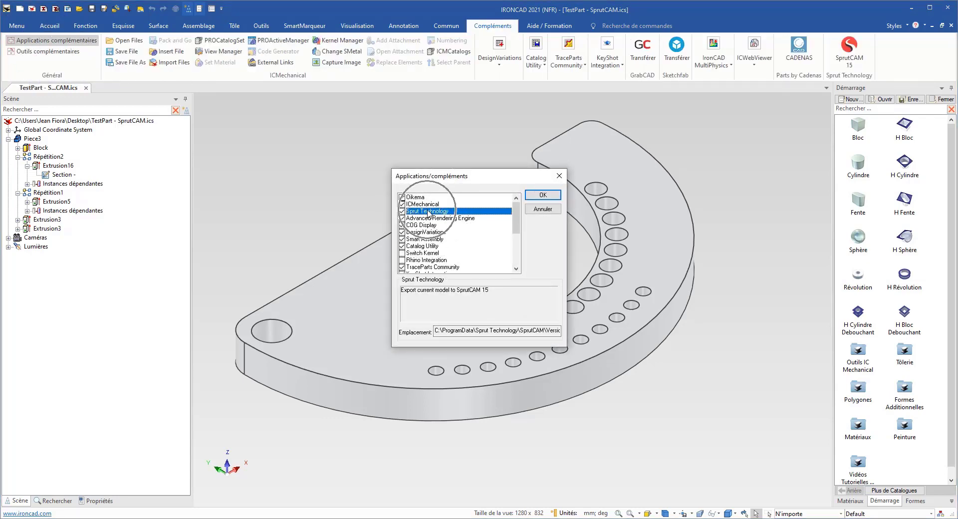
left_click(543, 194)
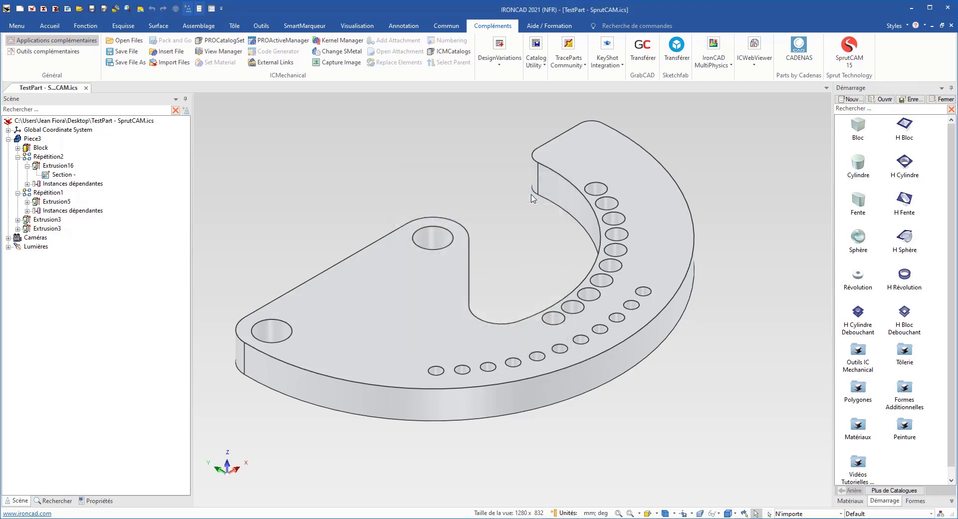
Export the current part to SprutCAM 15 and close the import report.
key("ctrl")
key("ctrl")
key("ctrl")
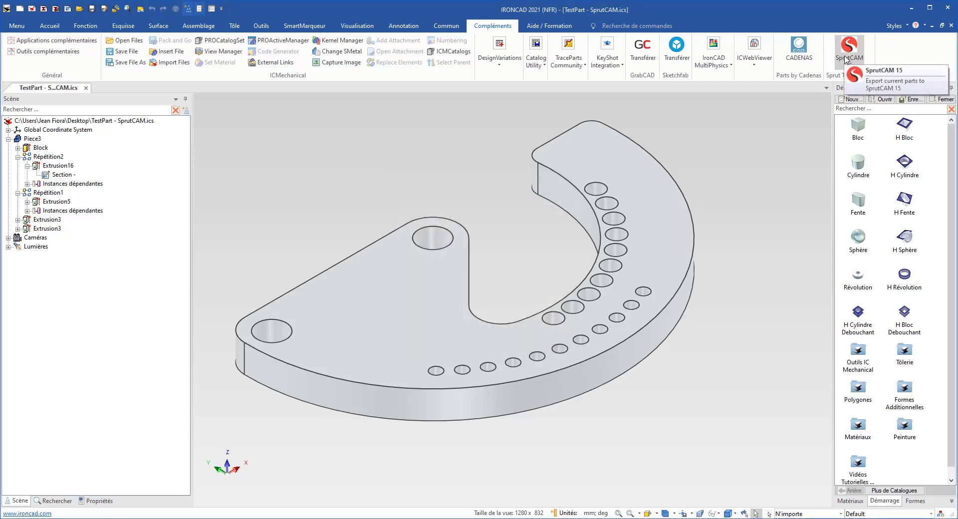
key("ctrl")
left_click(847, 59)
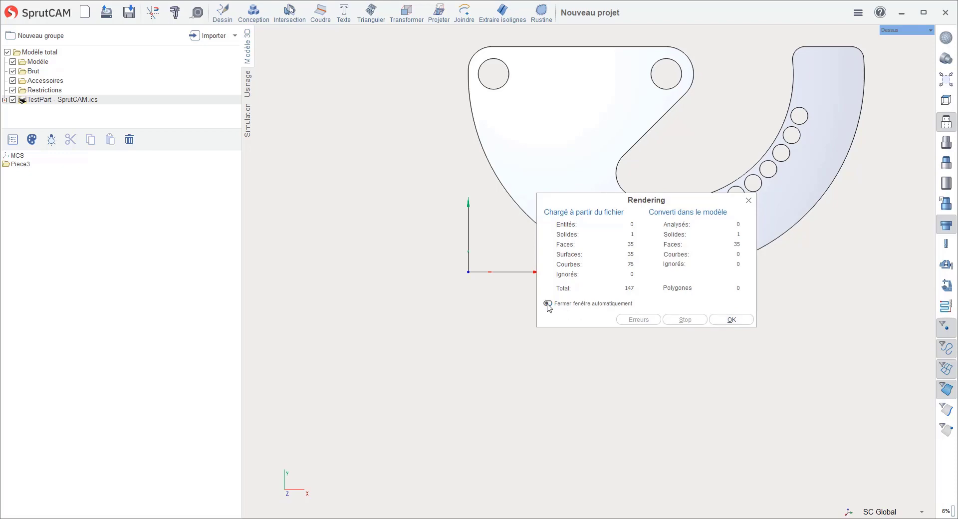
left_click(726, 321)
Open the spatial transformations for Piece3 and bring up the zero-position (Position Zéro) settings.
right_click_drag(729, 474, 702, 373)
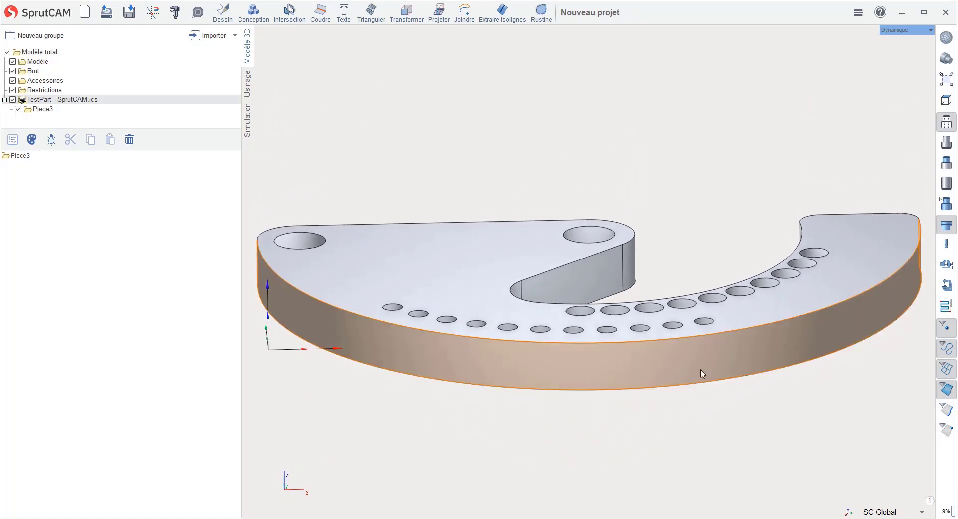
scroll(571, 380, "down", 3)
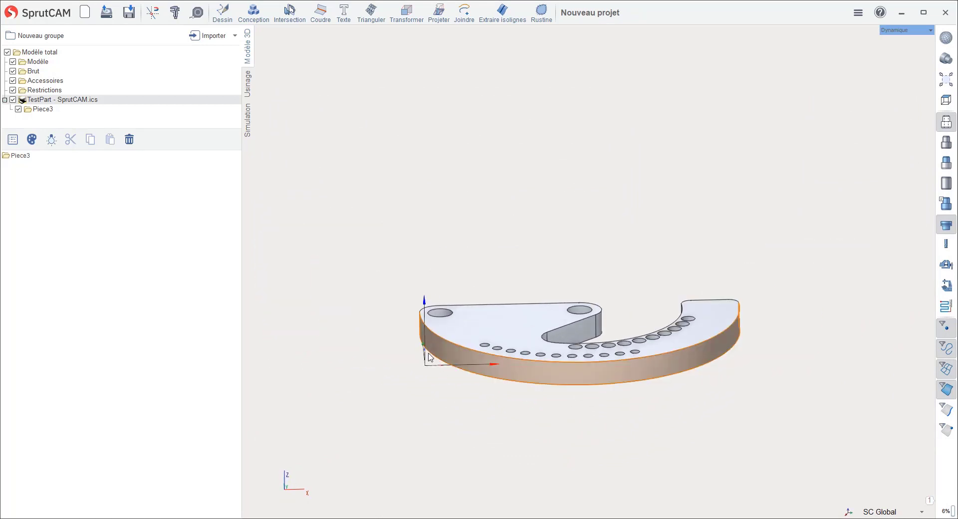
left_click(24, 155)
right_click(23, 156)
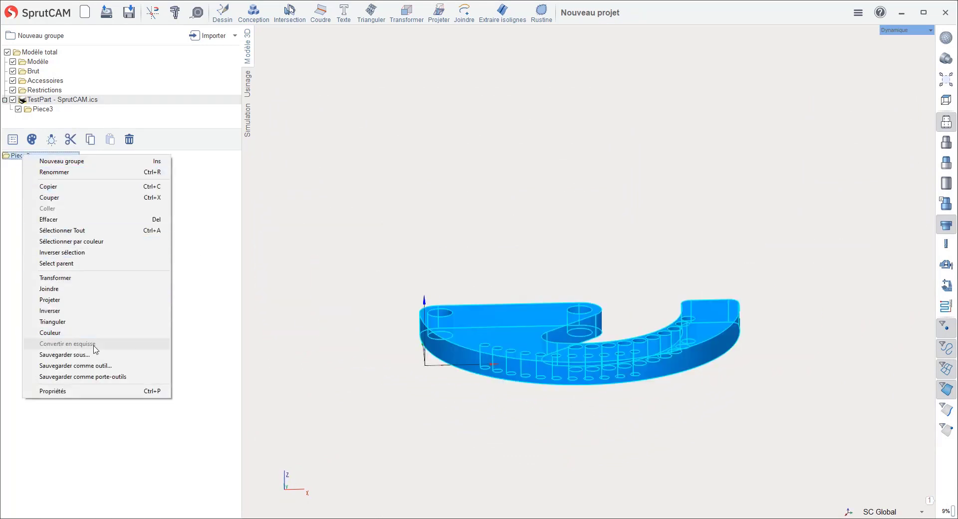
left_click(72, 283)
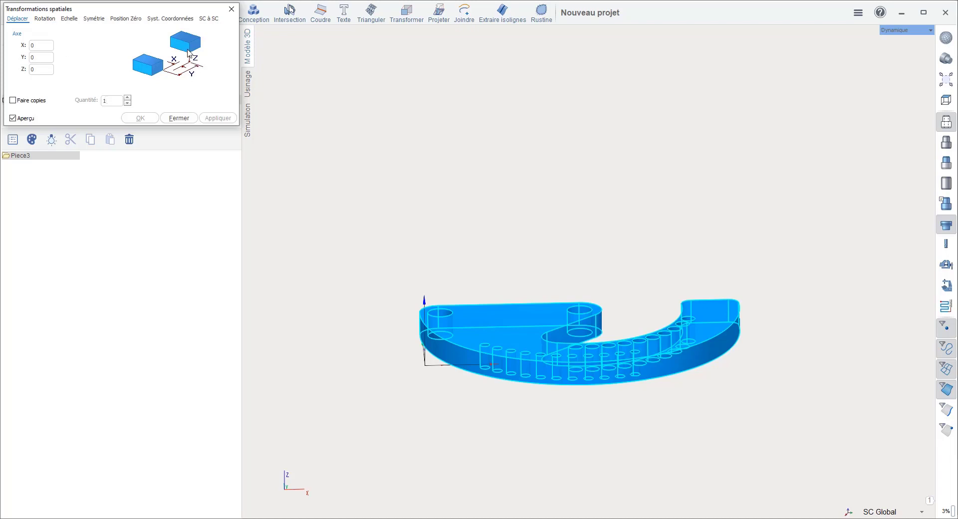
left_click(44, 19)
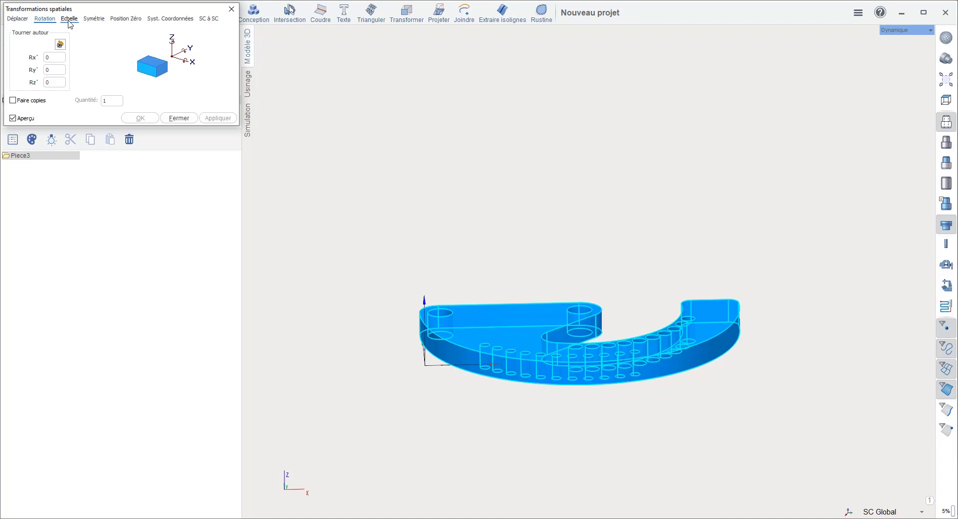
left_click(69, 20)
left_click(116, 20)
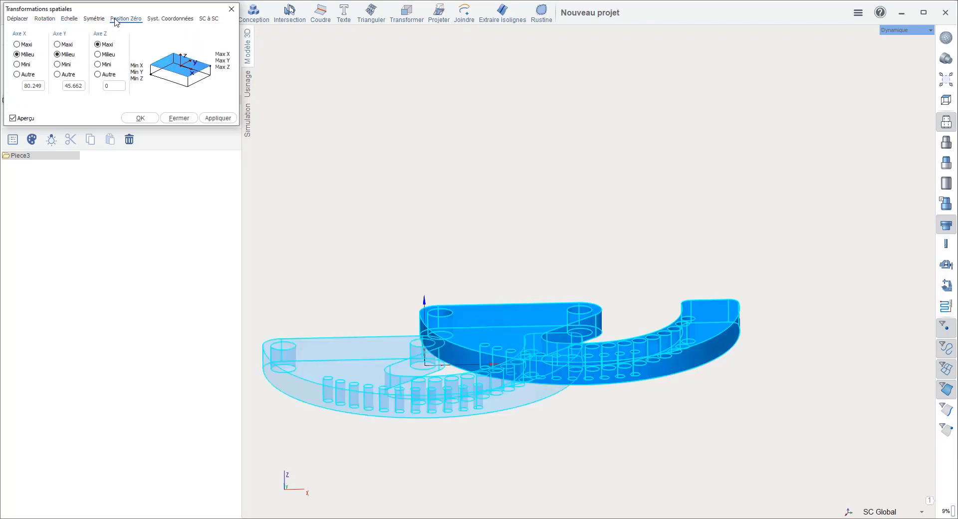
Set the zero position of Piece3 to Mini on the X, Y and Z axes, apply it and close the transformation.
left_click(98, 64)
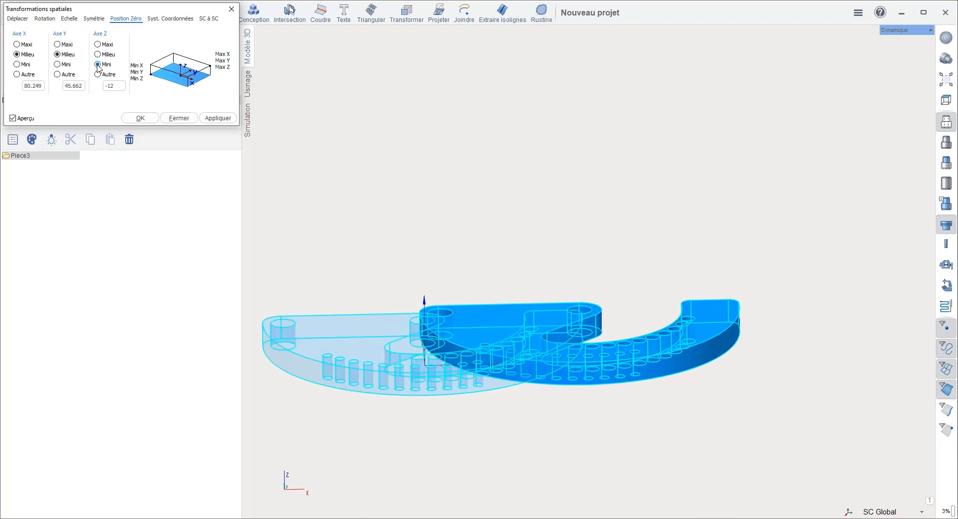
left_click(58, 64)
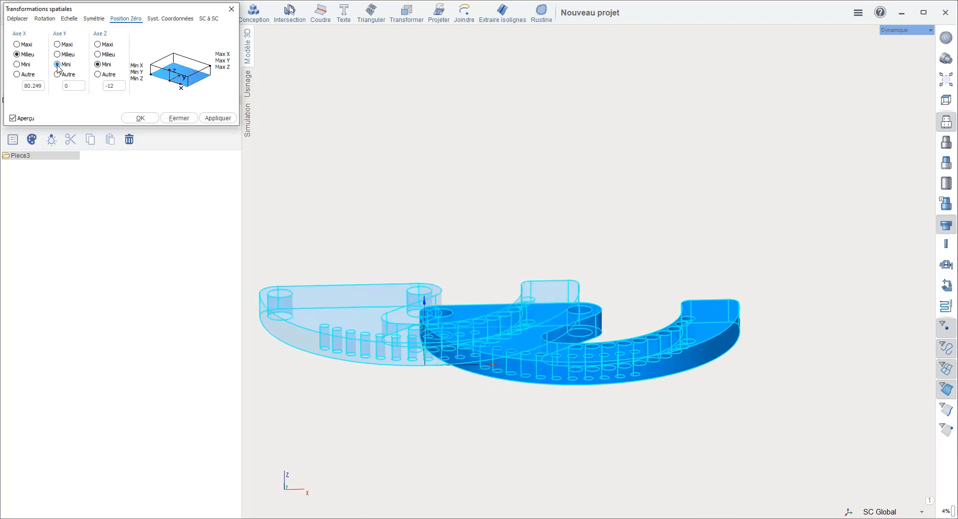
middle_click_drag(471, 422, 446, 488)
left_click(17, 64)
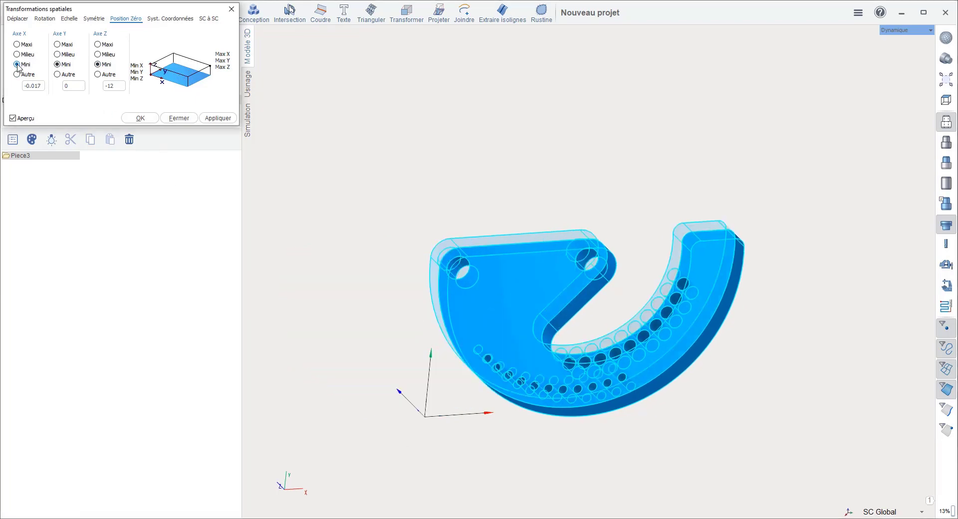
middle_click_drag(389, 397, 594, 414)
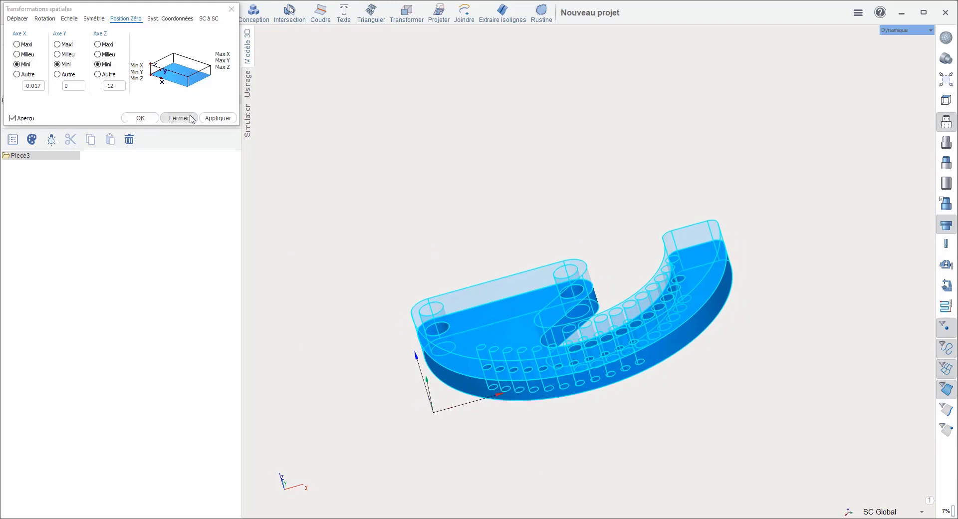
left_click(218, 118)
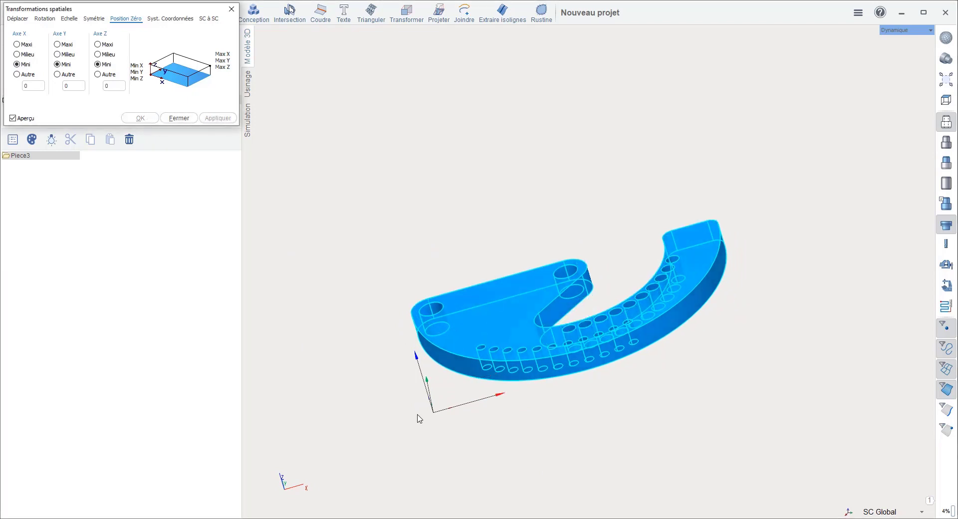
left_click(178, 118)
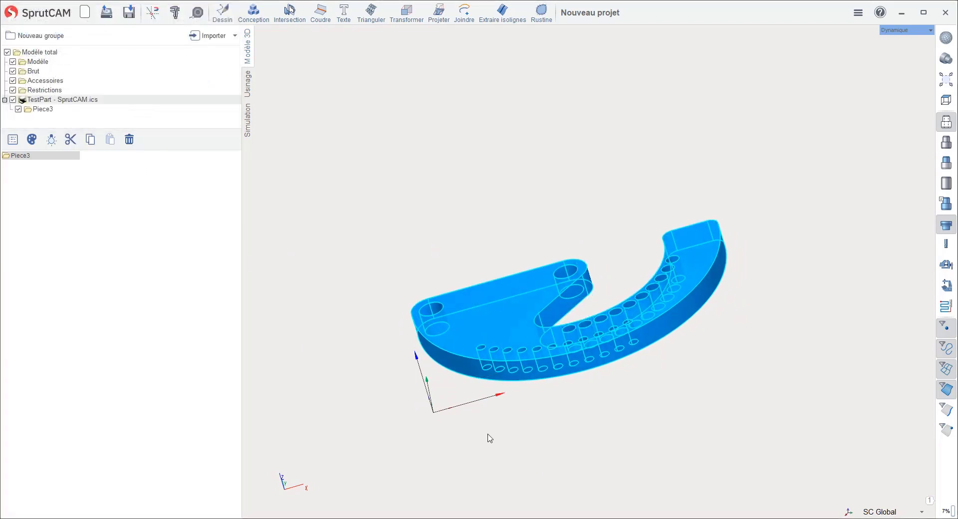
Show the machine to examine where the part sits on it, hide the machine, and view the deselected part with its origin.
middle_click_drag(489, 437, 331, 496)
left_click(946, 285)
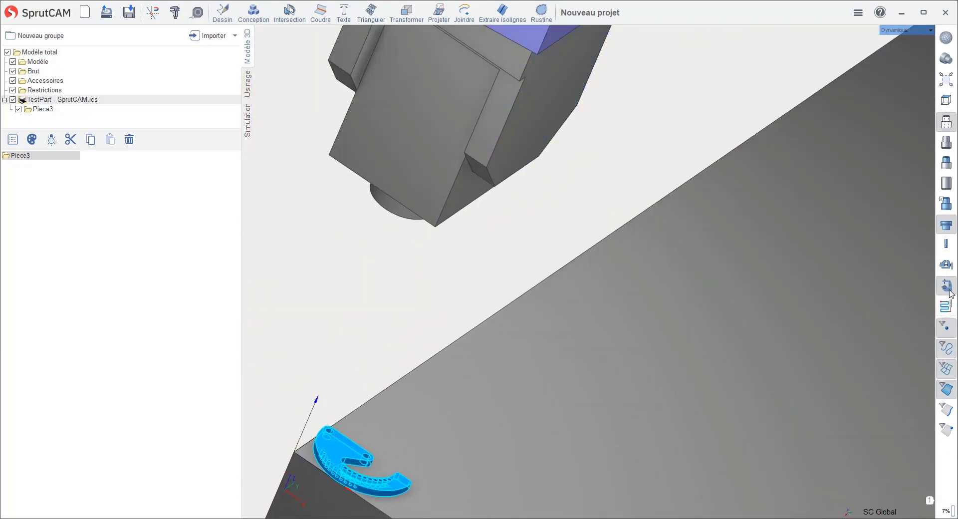
left_click(946, 286)
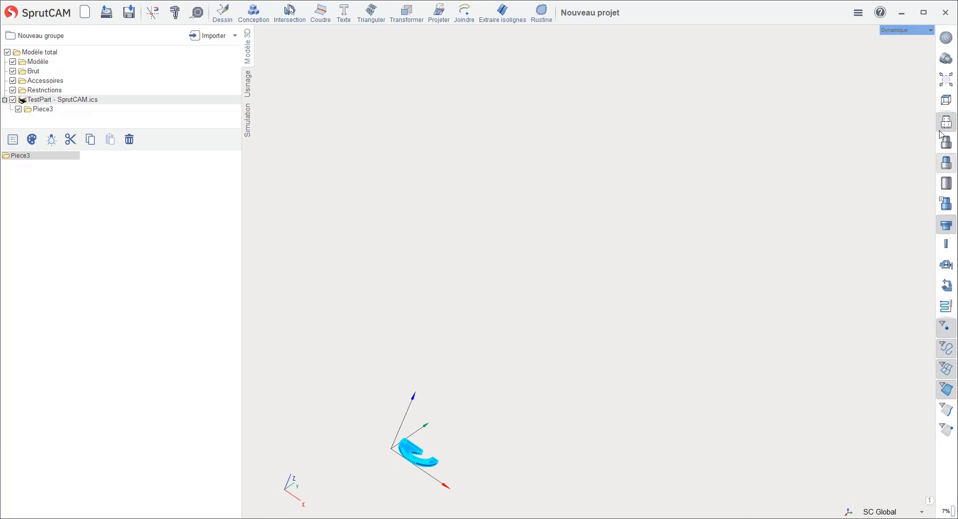
left_click(946, 79)
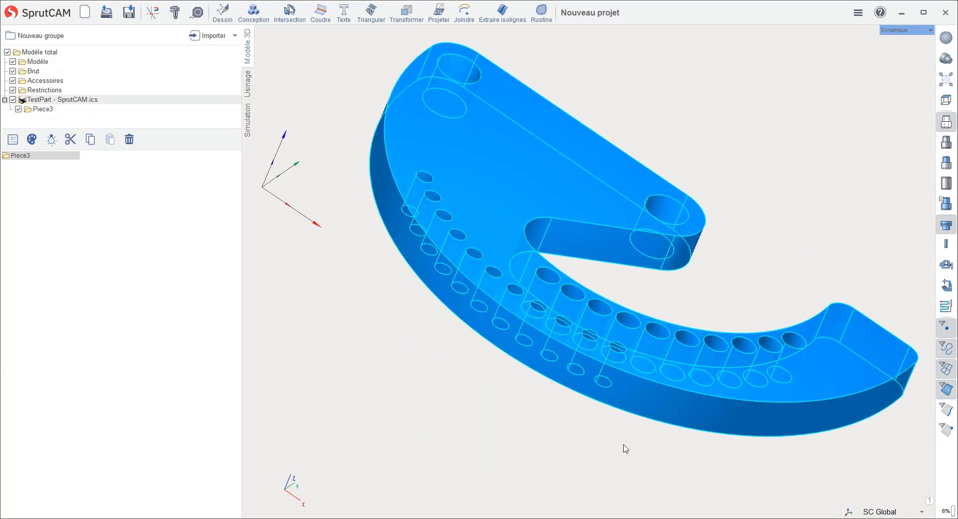
middle_click_drag(922, 458, 756, 423)
scroll(764, 411, "down", 4)
middle_click_drag(842, 452, 843, 415)
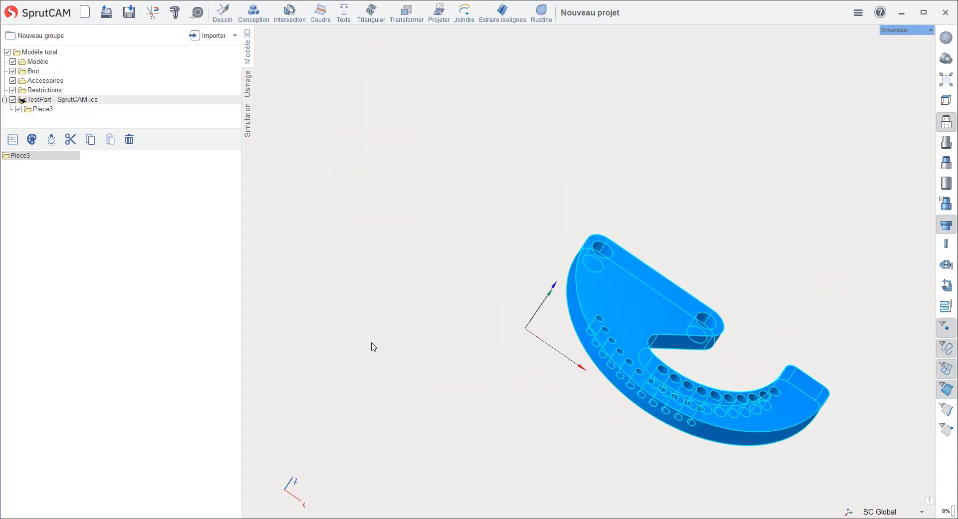
left_click(384, 334)
middle_click_drag(385, 335, 339, 284)
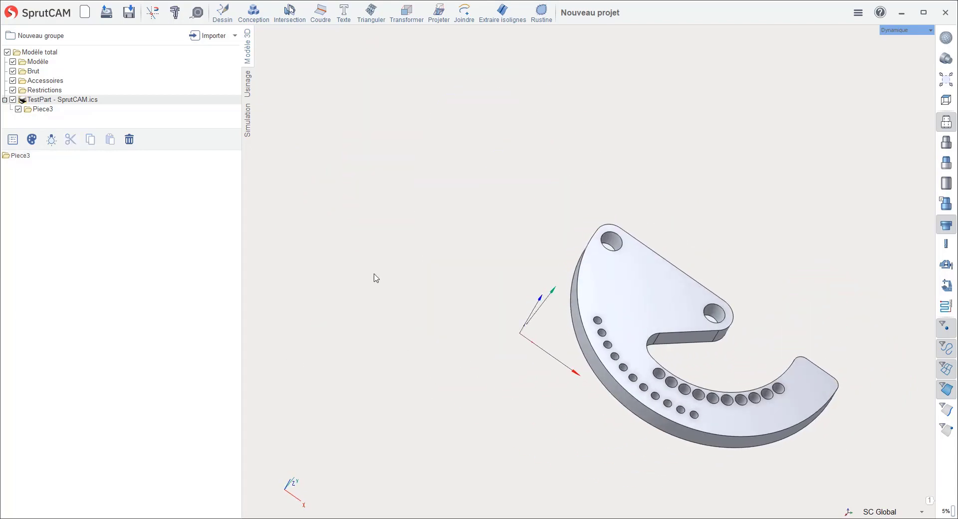
Define the machining stock as a box around the geometric model (Autour modèle géométrique) Piece3 with zero allowances.
left_click(248, 89)
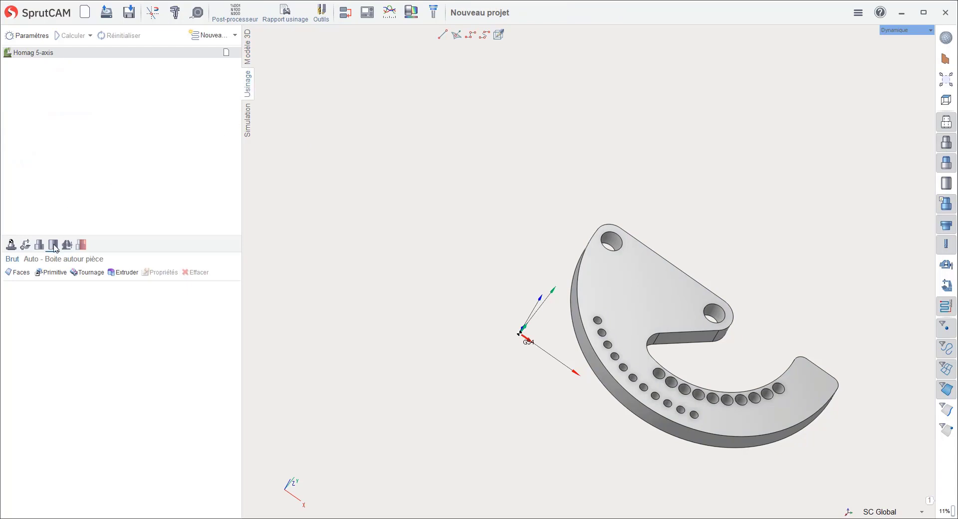
left_click(53, 273)
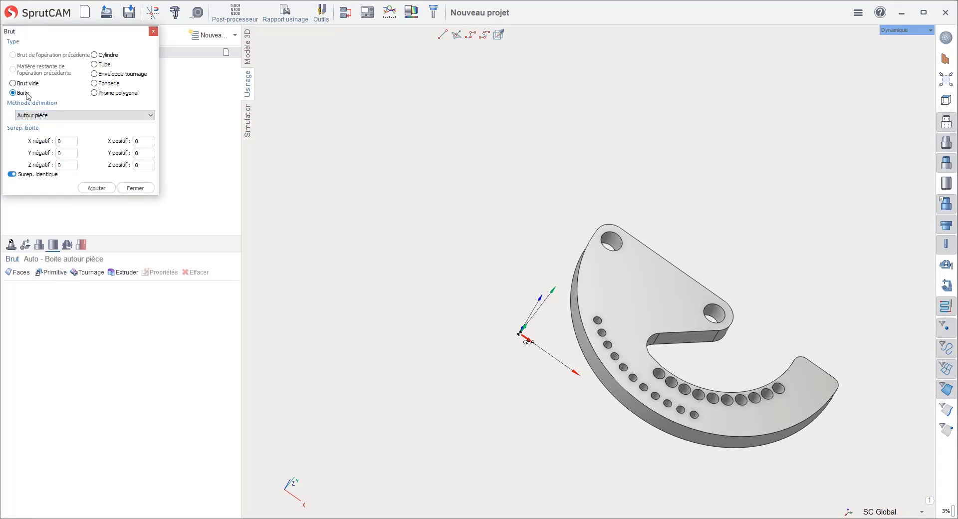
left_click(63, 115)
left_click(63, 129)
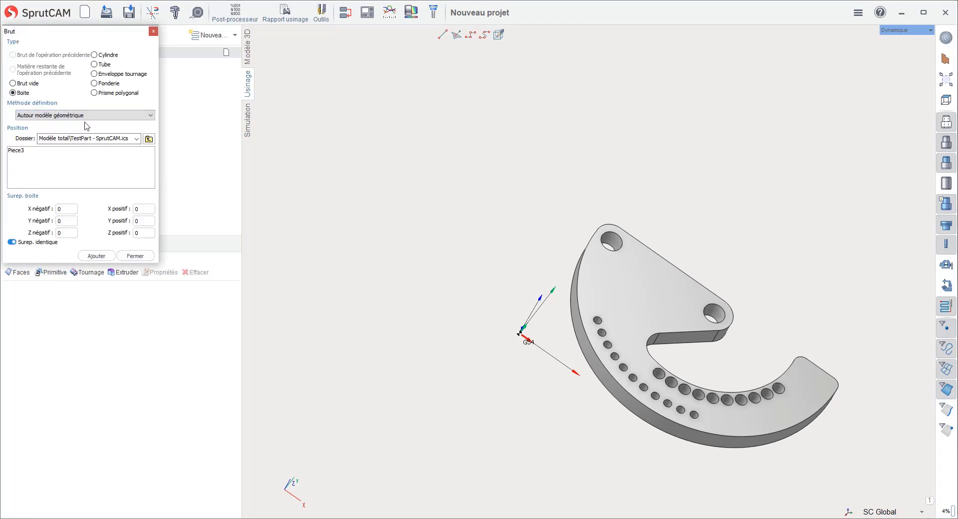
left_click(26, 152)
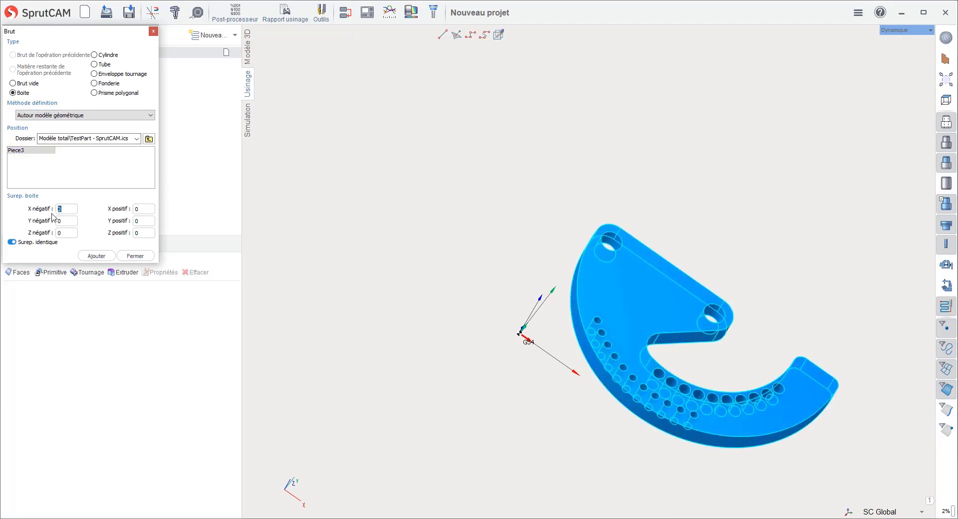
key("Tab")
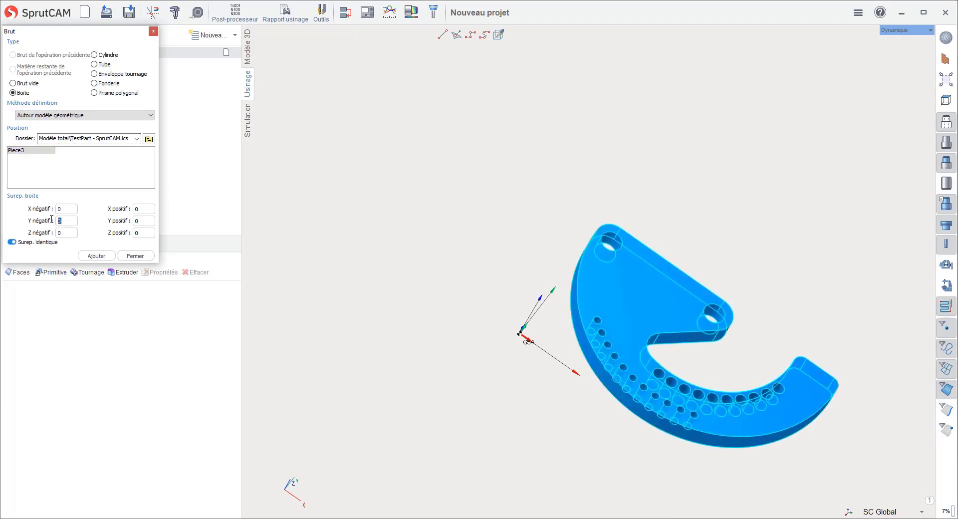
left_click(108, 256)
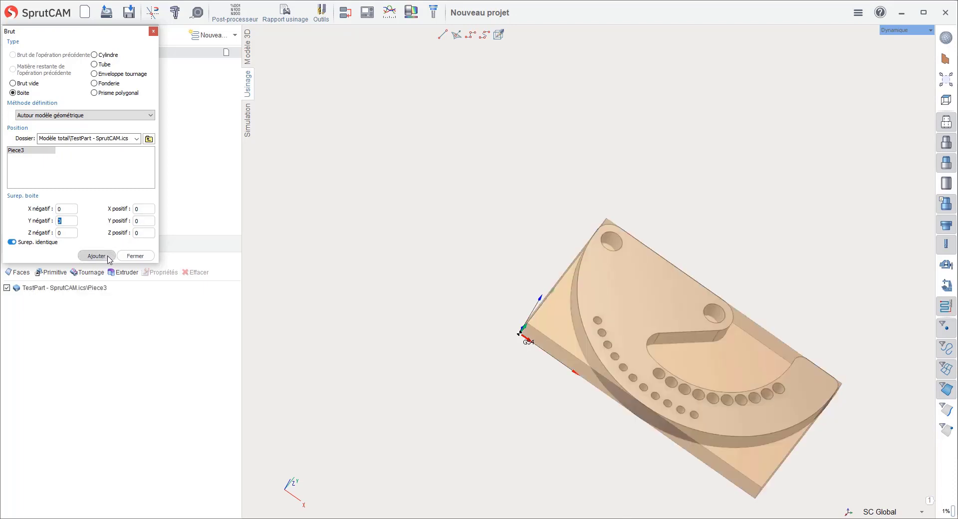
left_click(135, 255)
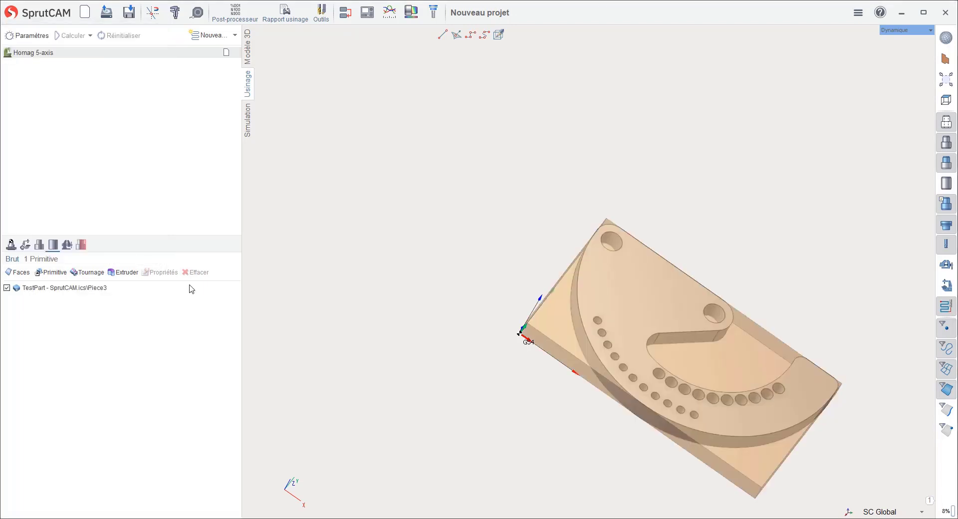
Examine the part inside its box stock from several angles and look through the available machining operation types.
right_click_drag(737, 479, 603, 114)
right_click_drag(750, 479, 831, 433)
right_click_drag(518, 442, 616, 462)
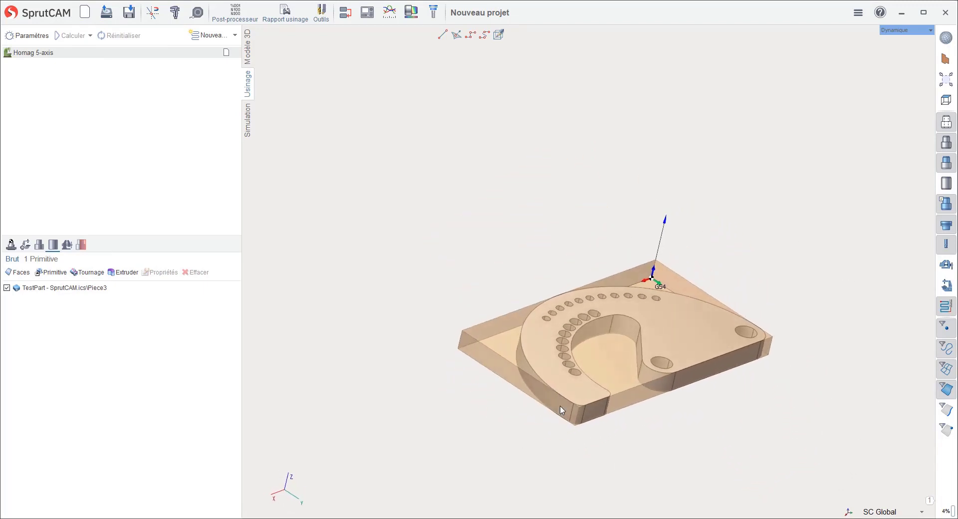
right_click_drag(605, 383, 546, 388)
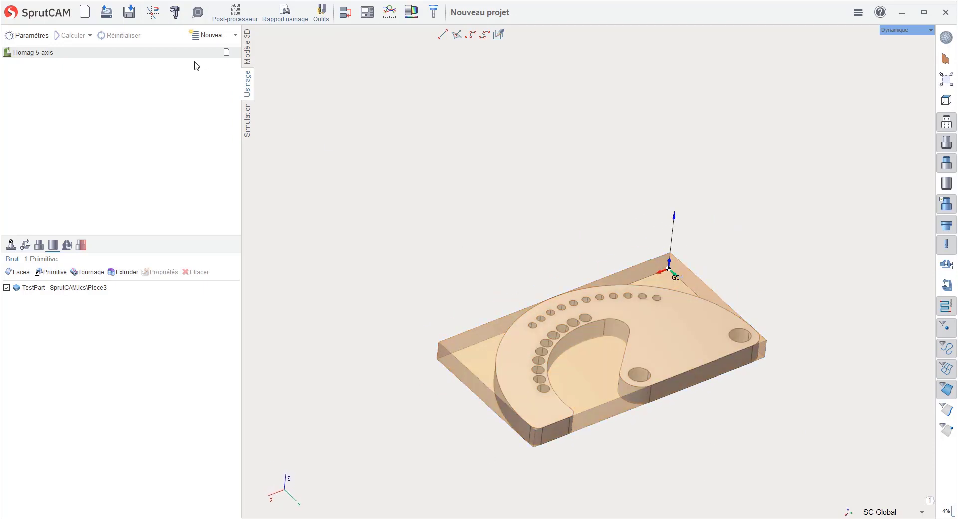
left_click(235, 35)
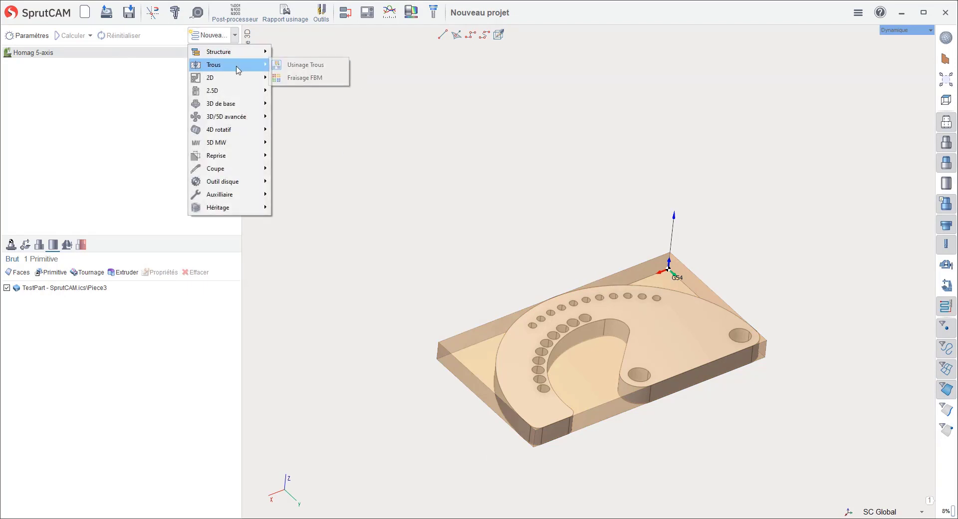
mouse_move(238, 83)
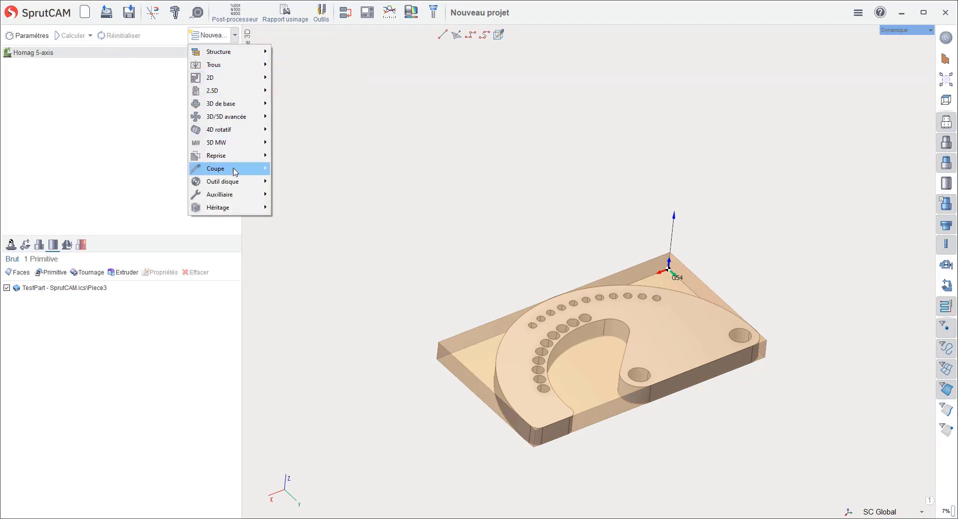
mouse_move(233, 198)
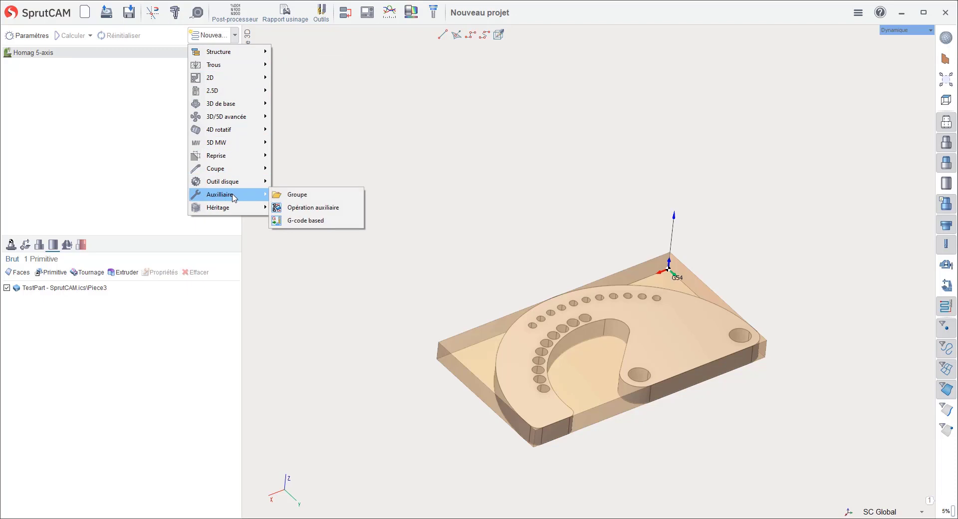
left_click(448, 235)
scroll(569, 363, "up", 3)
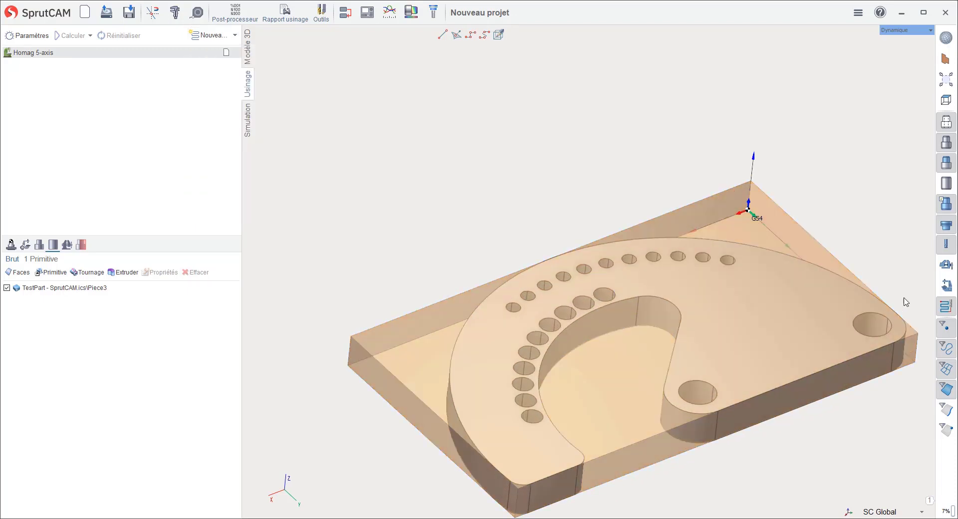
left_click(605, 297)
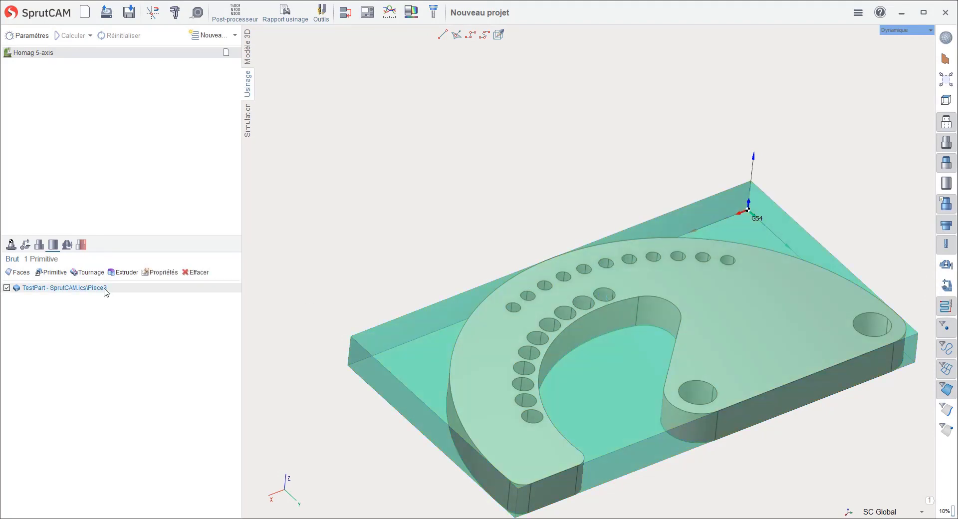
left_click(18, 272)
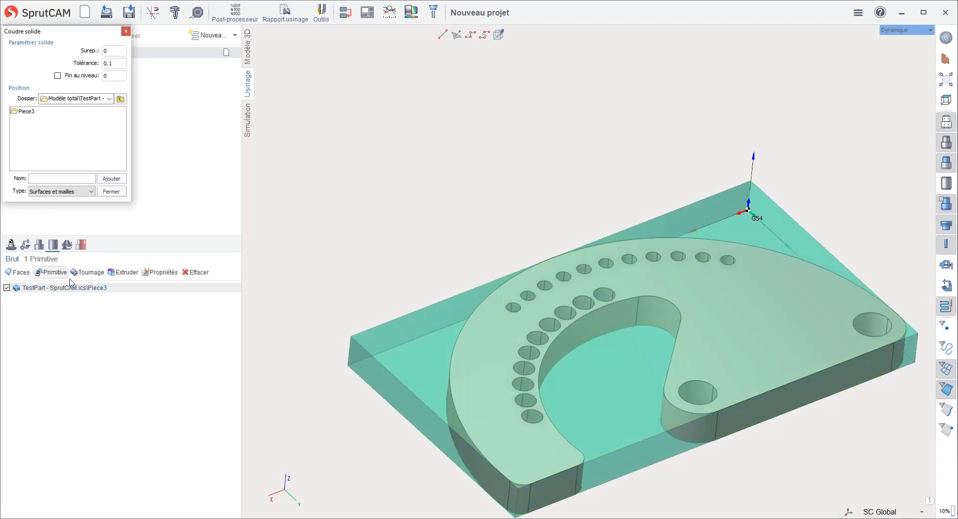
left_click(112, 193)
Show the part (Pièce) definition and select the ten holes of the inner arc row on the model.
left_click(40, 245)
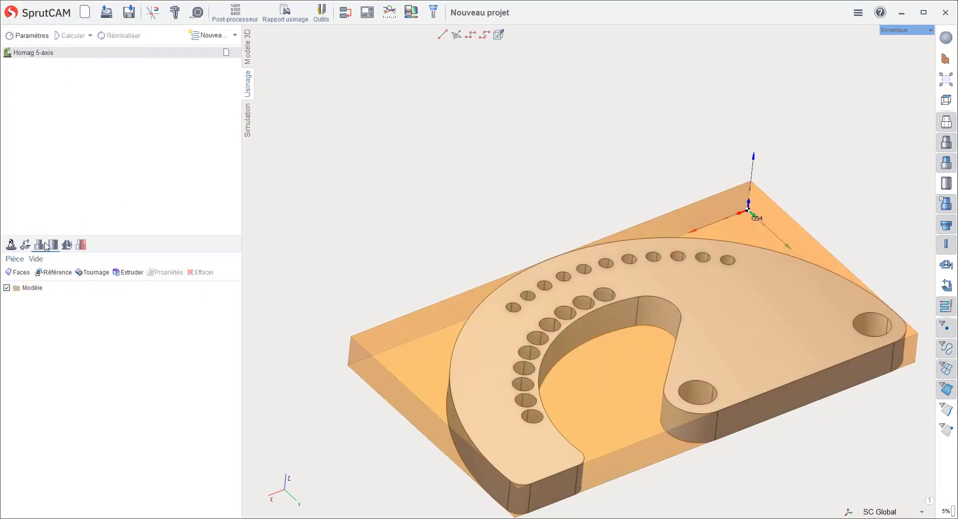
left_click(599, 298)
left_click(581, 304)
left_click(564, 314)
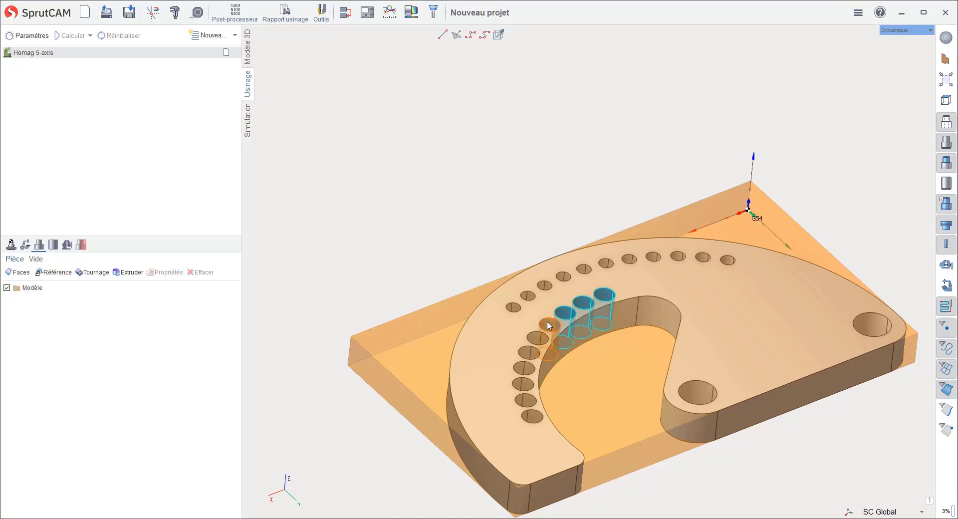
left_click(549, 325)
left_click(537, 339)
left_click(529, 353)
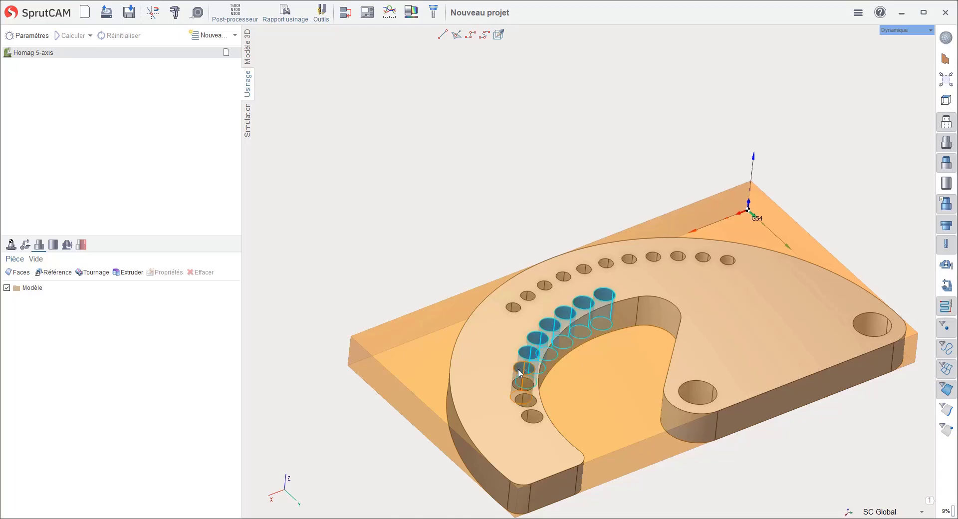
left_click(521, 370)
left_click(523, 384)
left_click(525, 399)
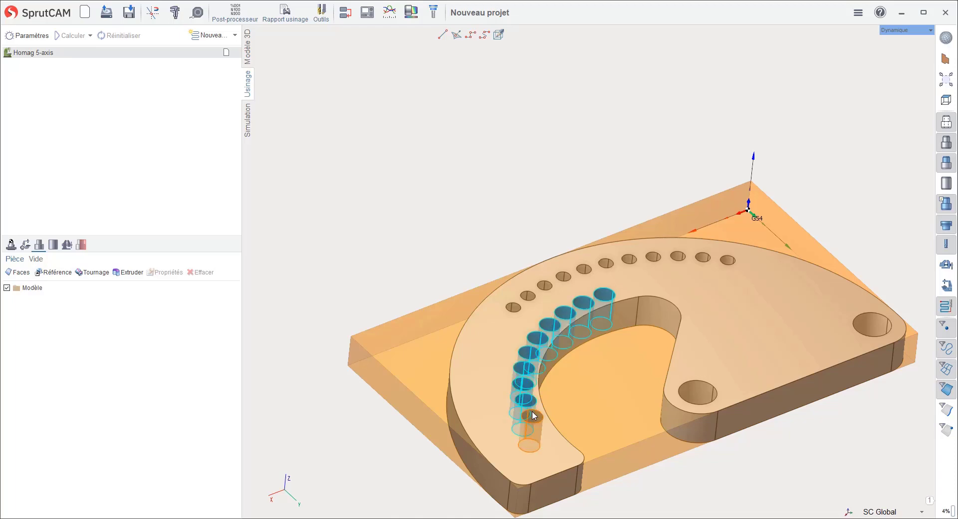
left_click(532, 413)
Create a hole machining operation (Usinage Trous) for the selected inner-row holes and make it the current operation.
right_click(539, 413)
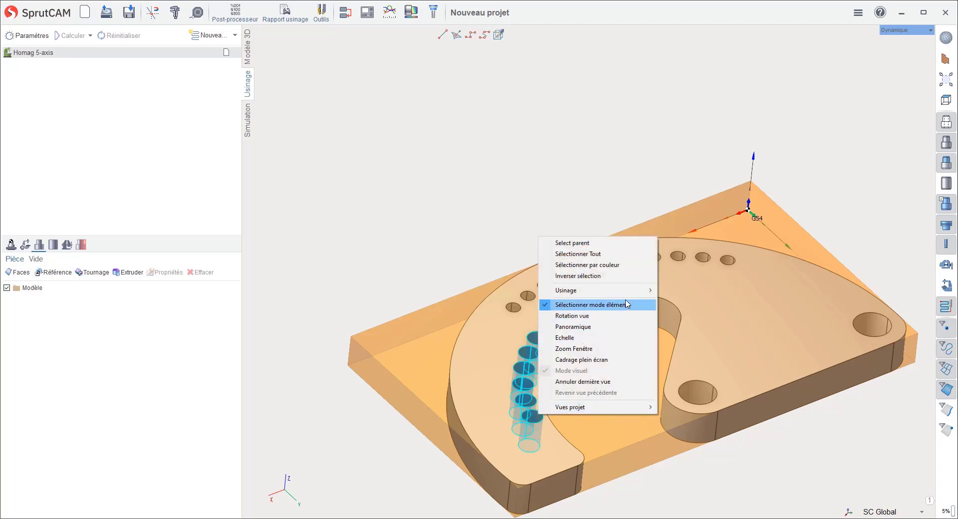
mouse_move(616, 292)
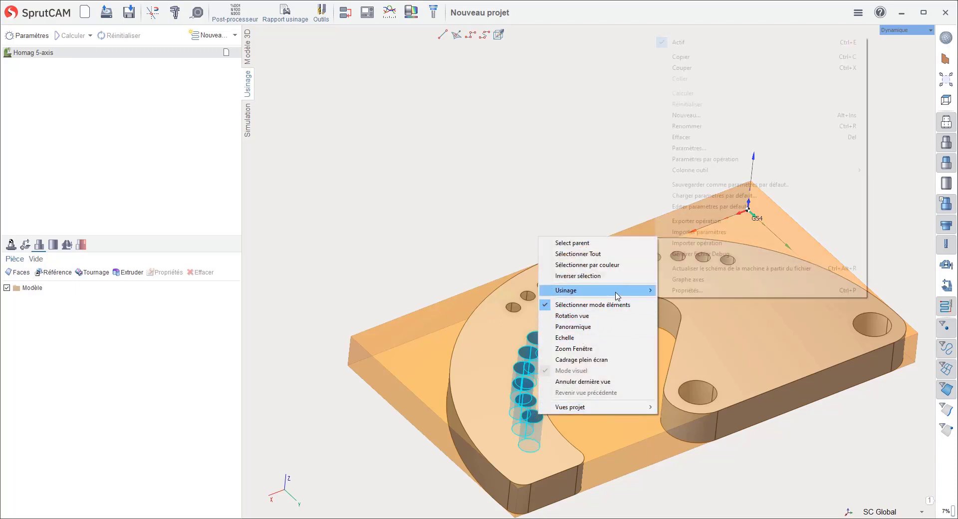
left_click(725, 115)
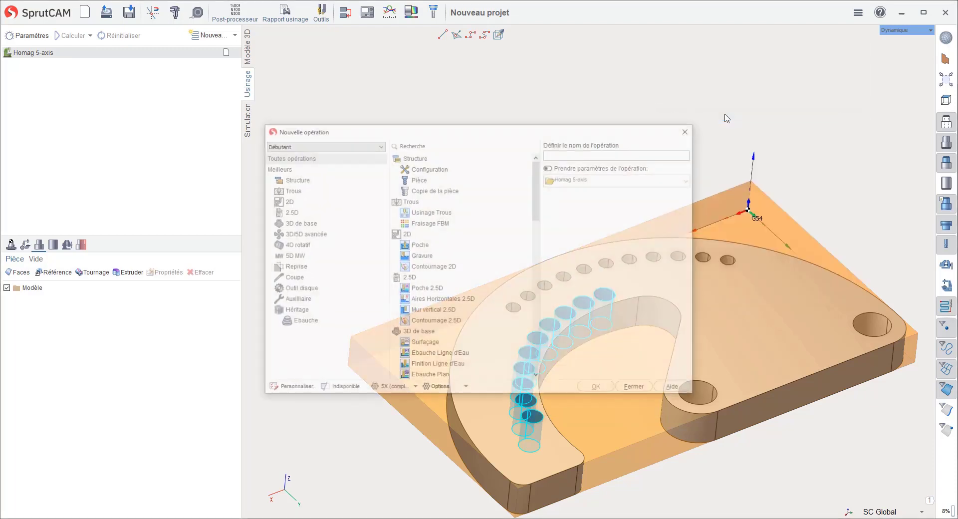
left_click(430, 214)
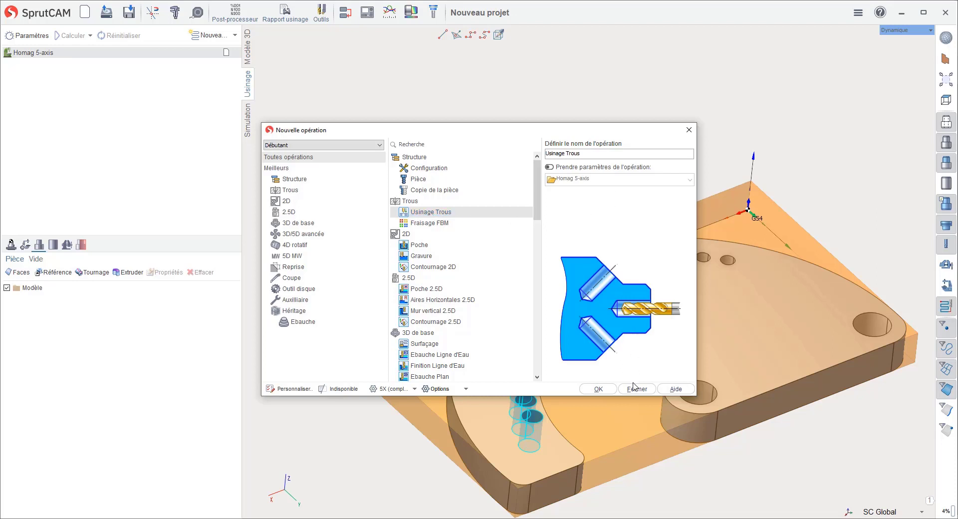
left_click(599, 389)
left_click(43, 64)
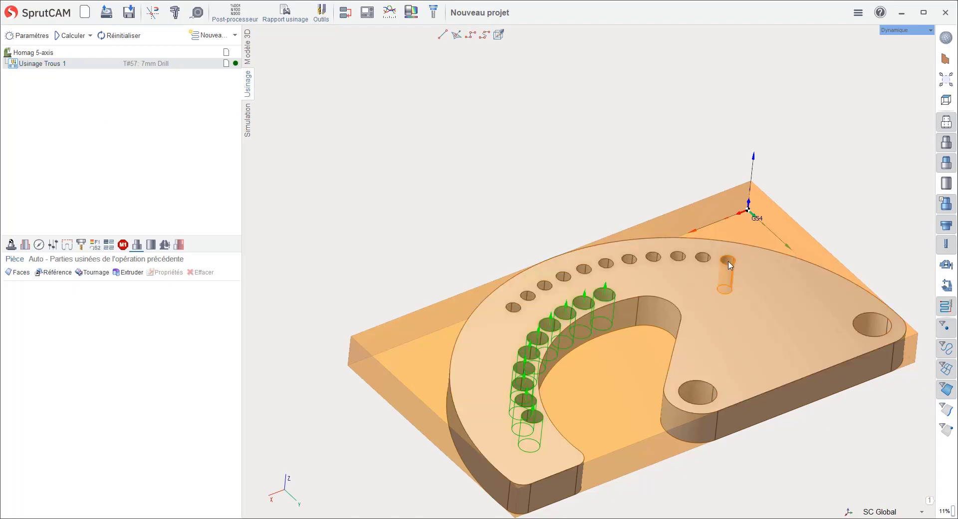
Select the eleven small holes of the outer arc row on the model.
left_click(703, 257)
left_click(677, 257)
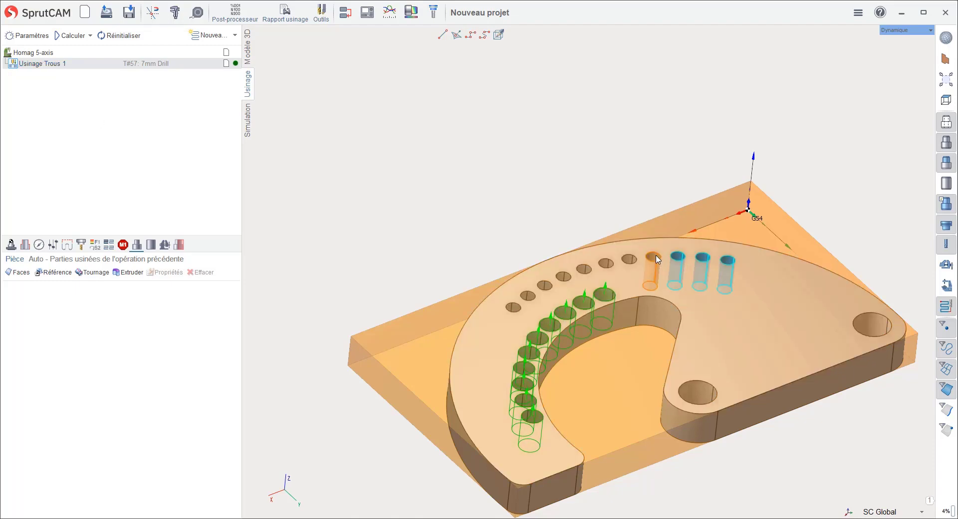
left_click(650, 258)
left_click(629, 260)
left_click(605, 263)
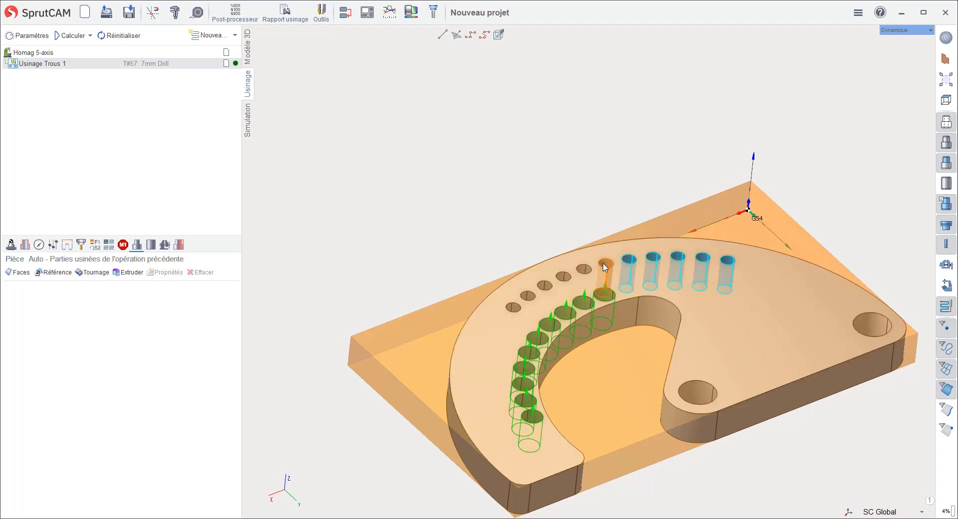
left_click(584, 270)
left_click(563, 276)
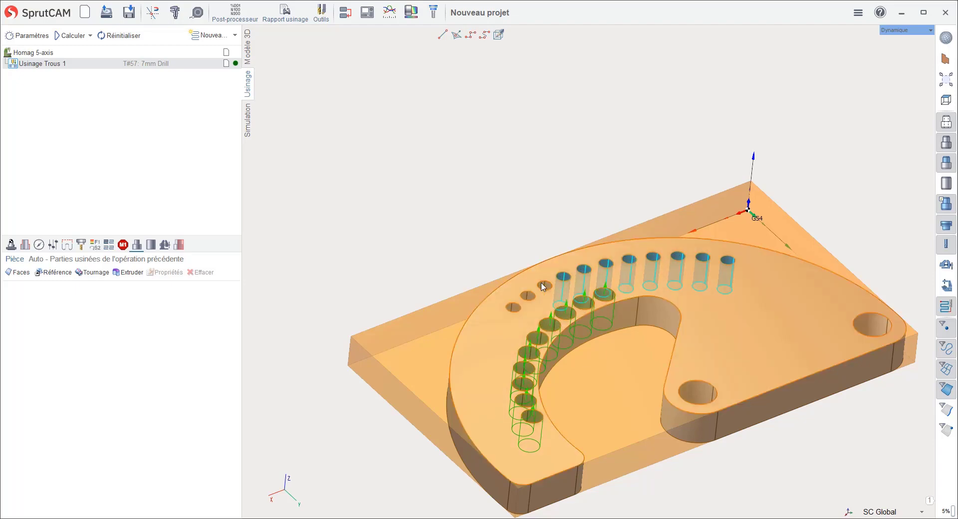
left_click(543, 286)
left_click(527, 296)
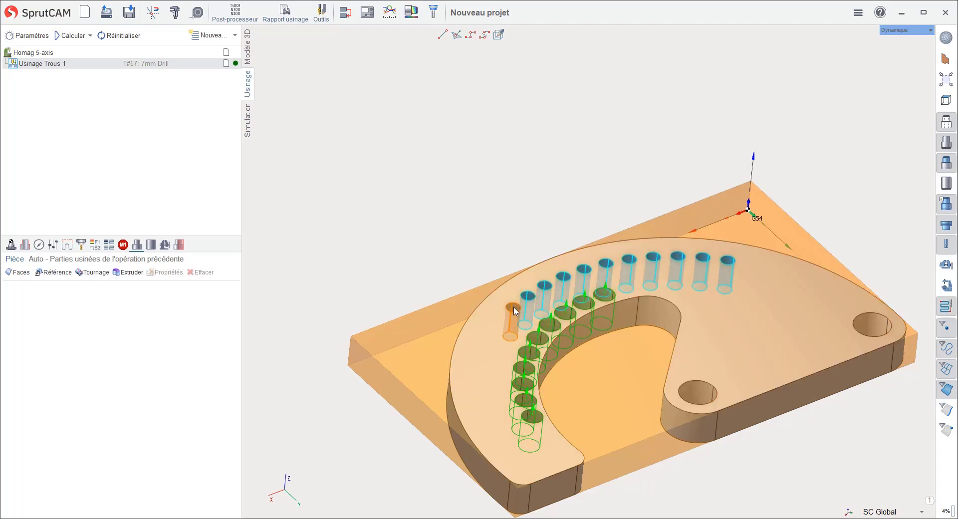
left_click(514, 309)
Create a hole machining operation (Usinage Trous) for the selected outer-row holes, using the next bigger database tool, the 5mm Spot drill.
right_click(514, 309)
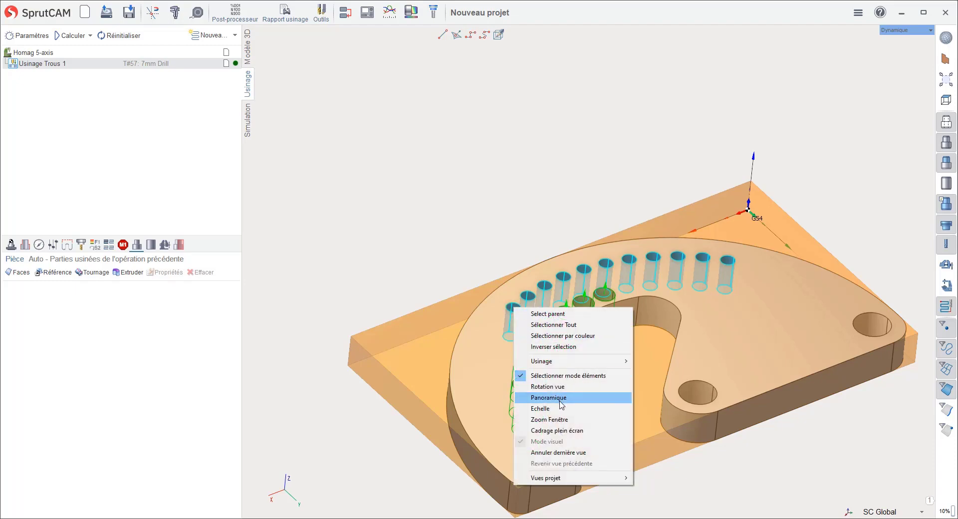
mouse_move(565, 366)
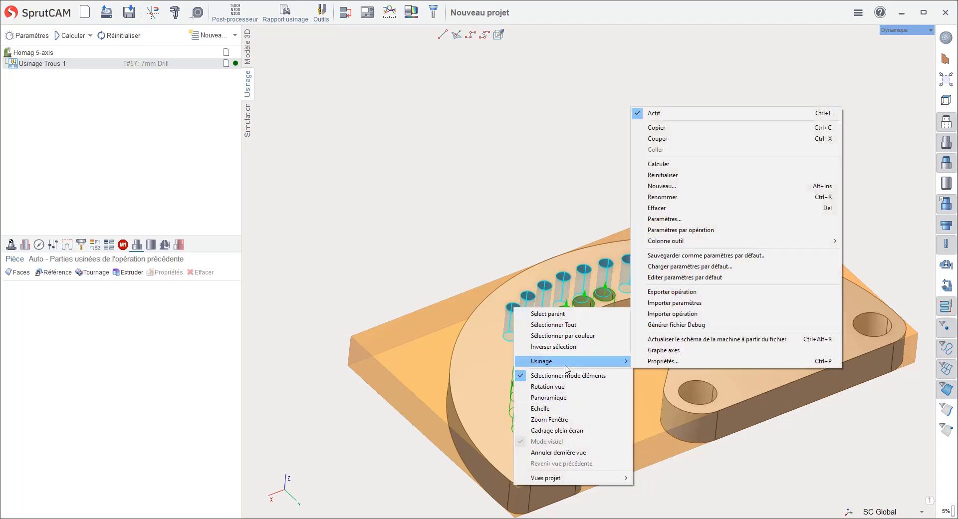
left_click(699, 187)
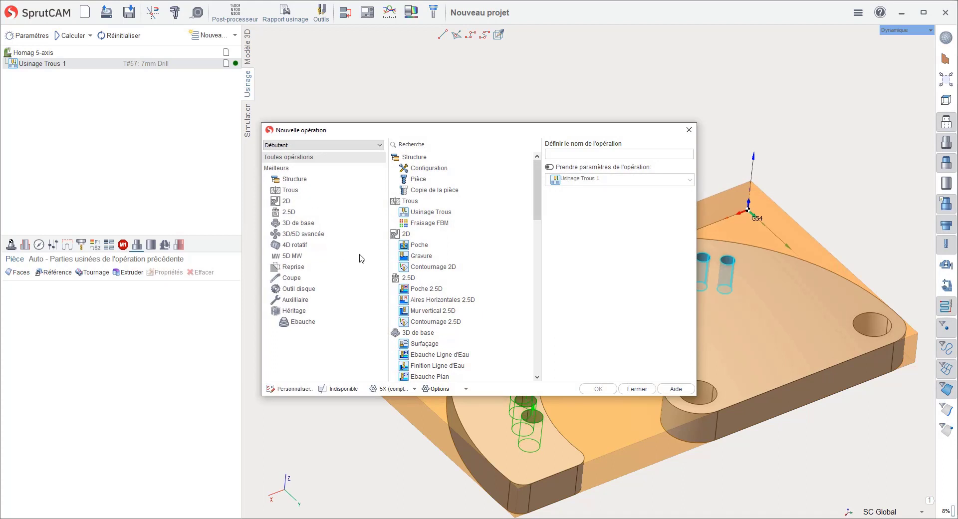
left_click(422, 210)
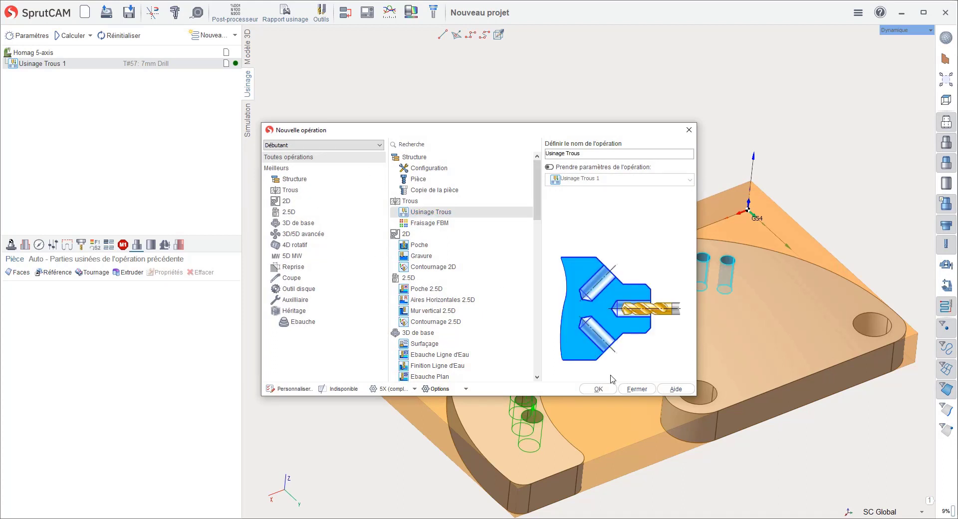
left_click(598, 389)
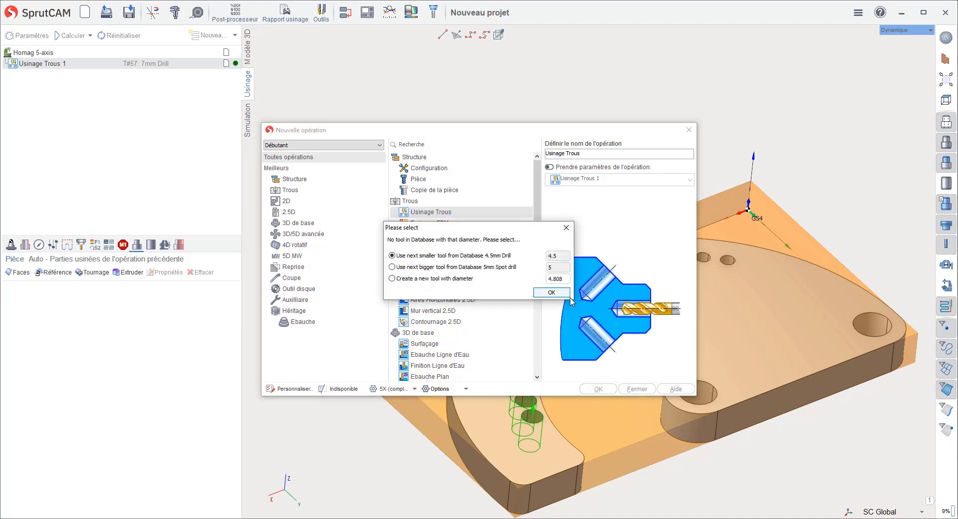
left_click(441, 284)
left_click(551, 293)
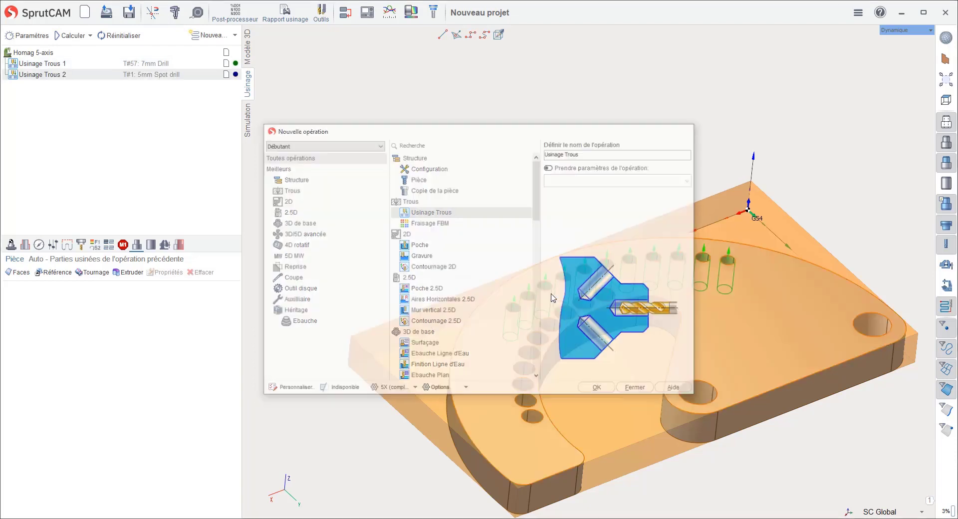
Select the two large holes and create a hole machining operation (Usinage Trous) for them.
left_click(698, 394)
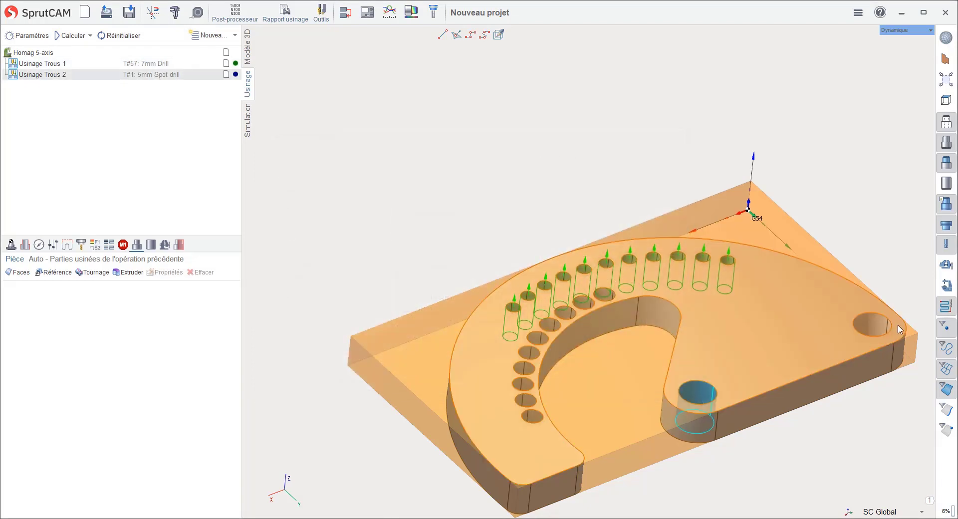
right_click(866, 324)
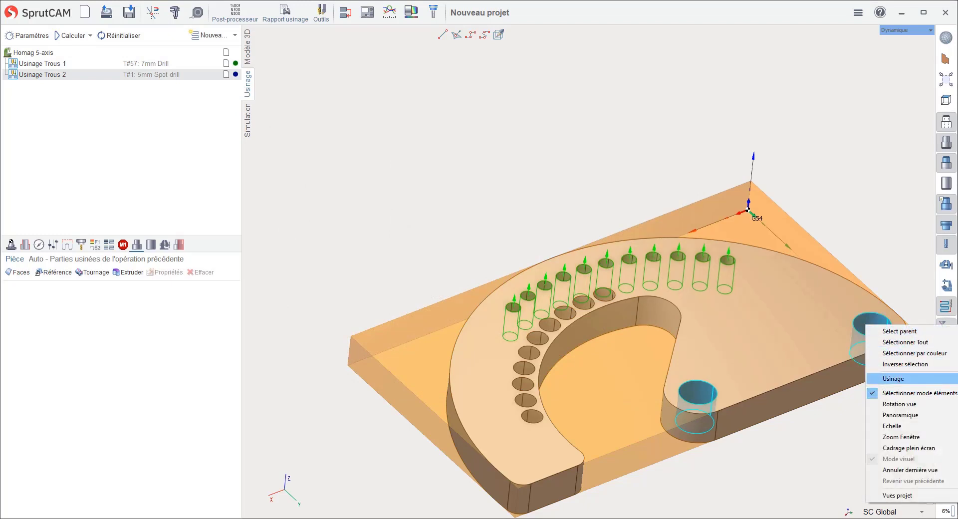
left_click(894, 378)
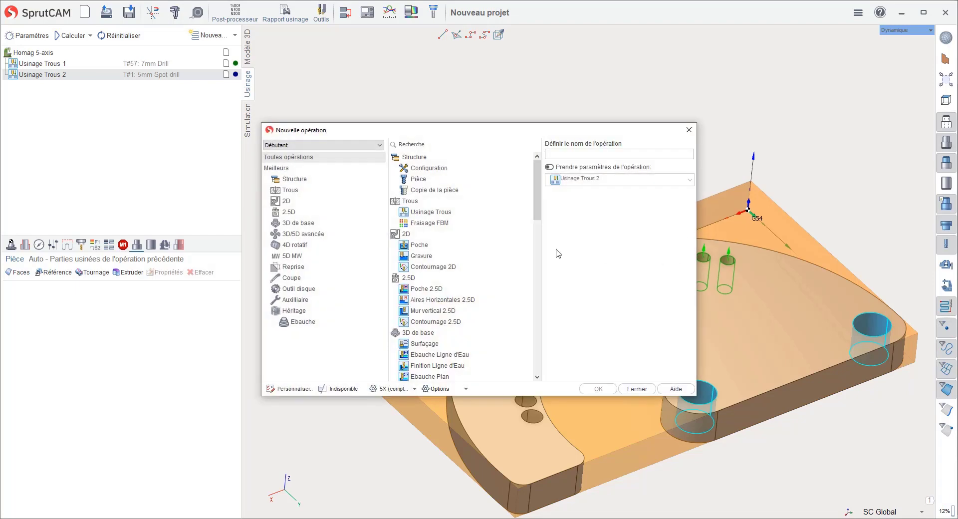
left_click(423, 215)
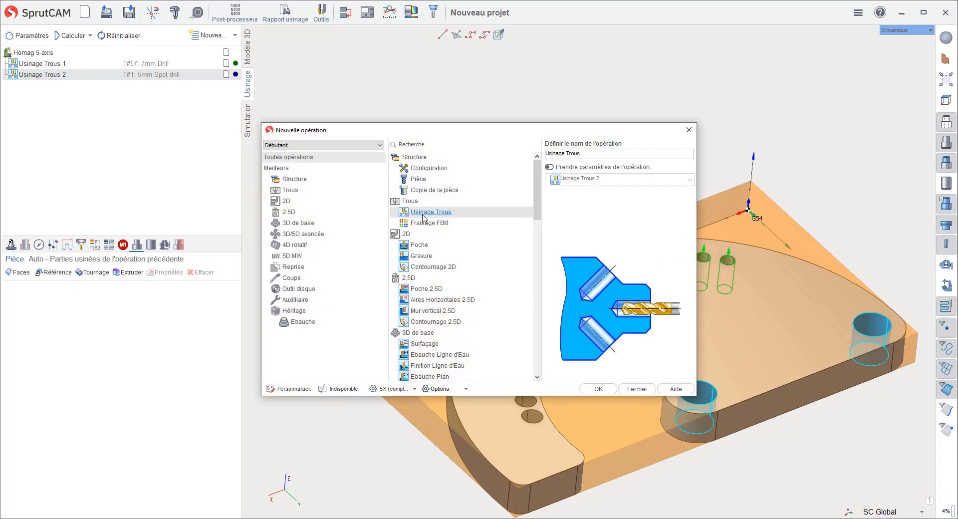
left_click(601, 389)
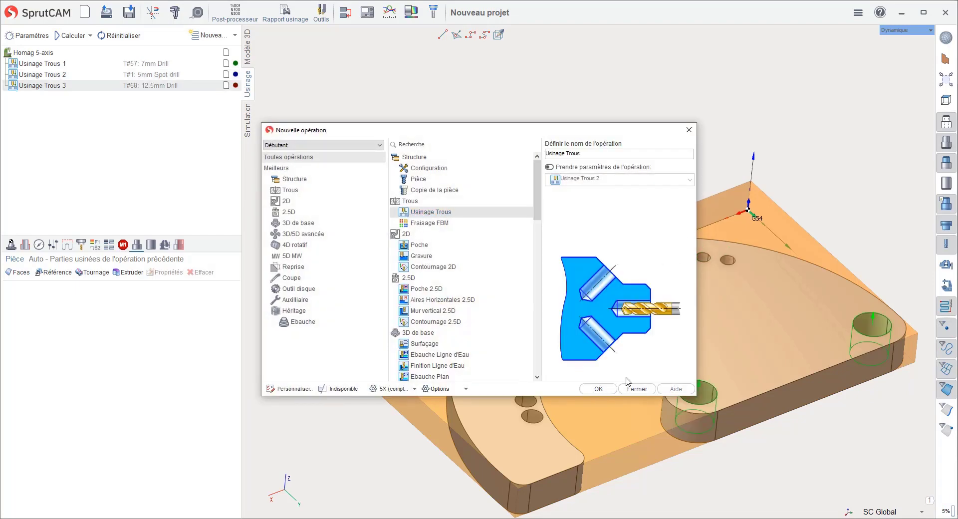
Go through the three hole machining operations one by one to check which holes and tool each one uses.
left_click(43, 65)
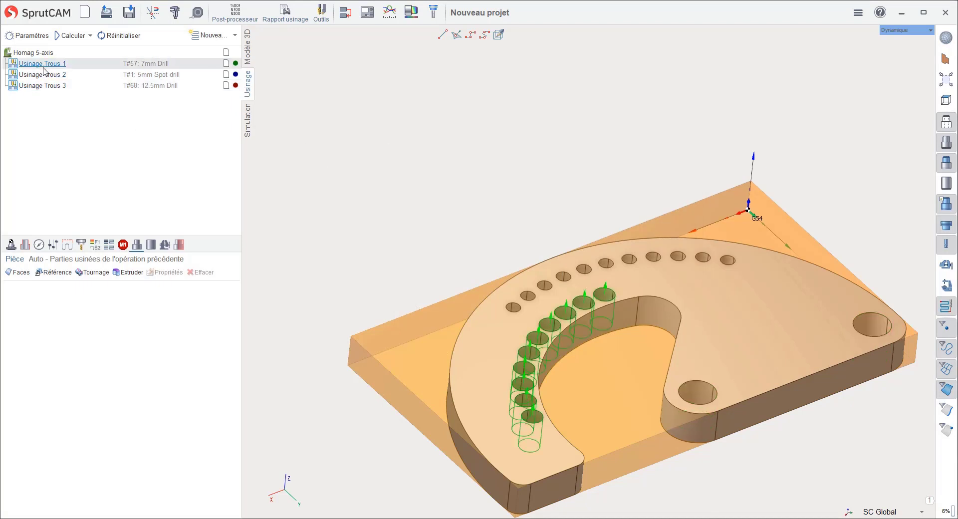
left_click(42, 79)
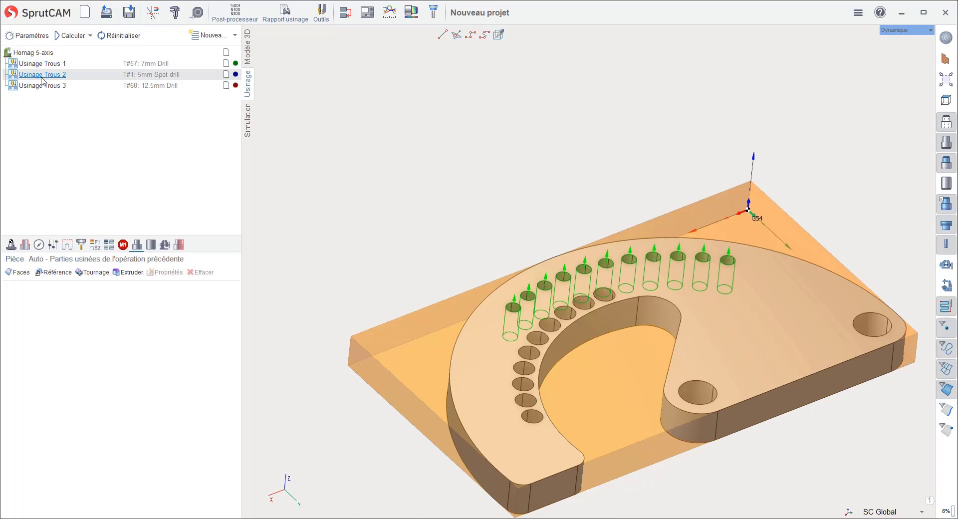
left_click(42, 87)
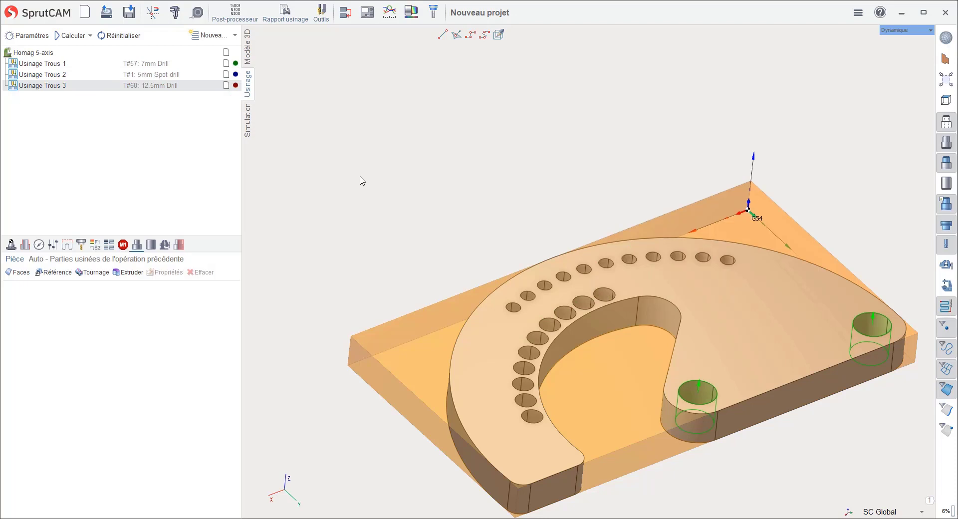
Select all the vertical side faces around the part's contour, including the inner curved cutout and the rounded corners.
left_click(541, 486)
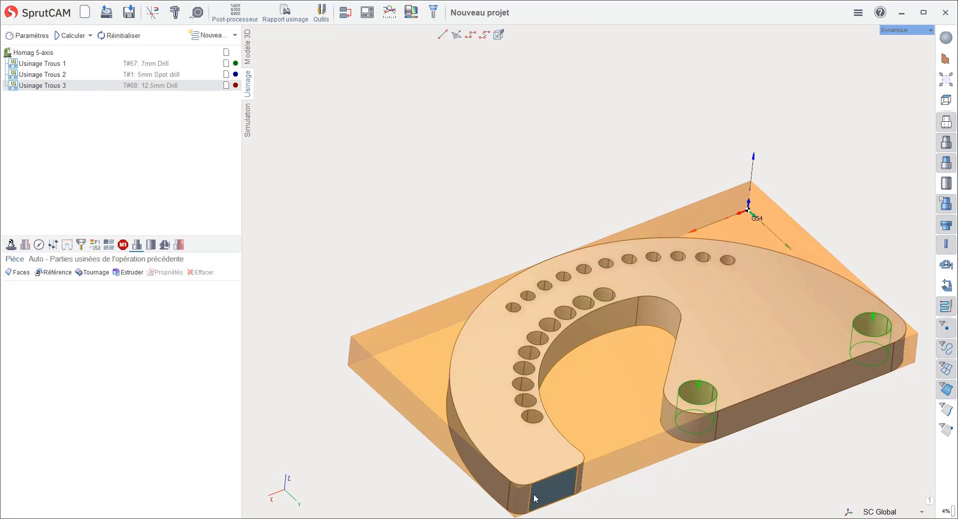
left_click(519, 497)
left_click(500, 480)
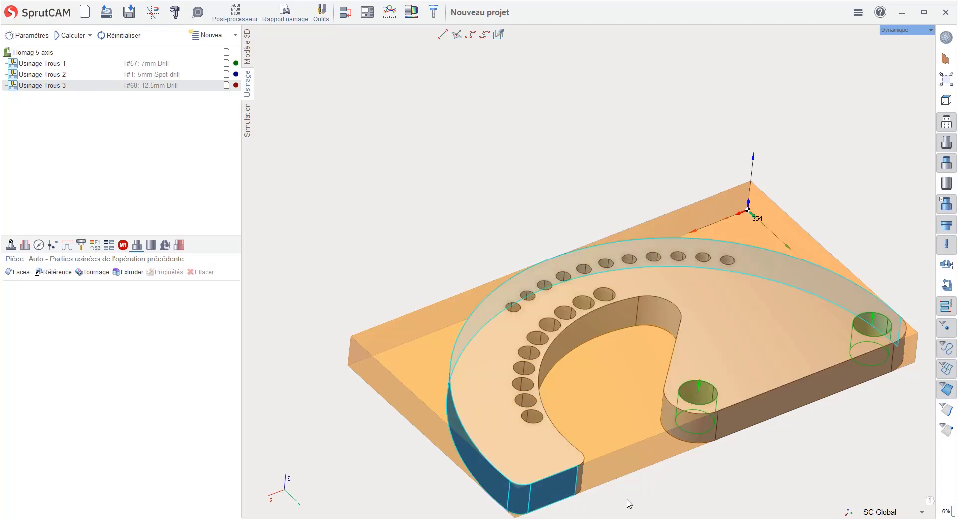
middle_click_drag(693, 469, 619, 481)
left_click(620, 483)
left_click(691, 377)
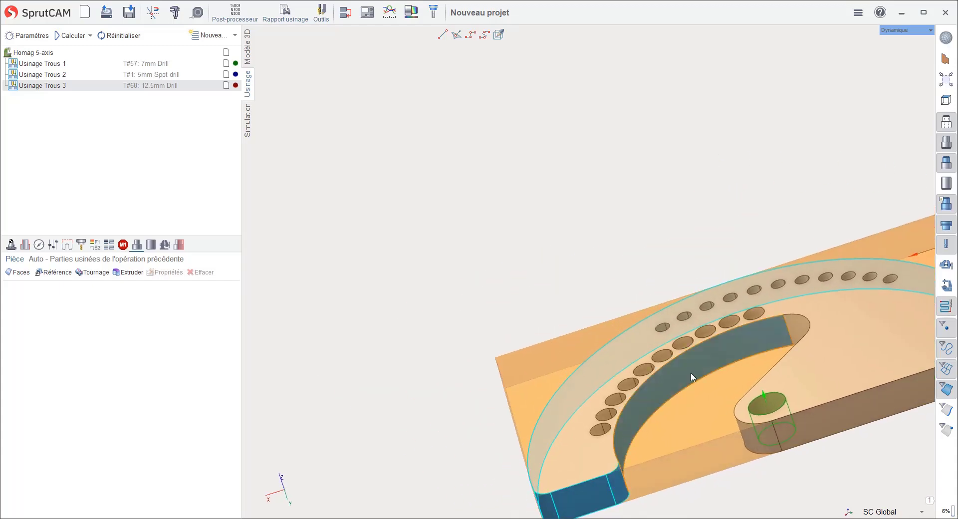
left_click(804, 333)
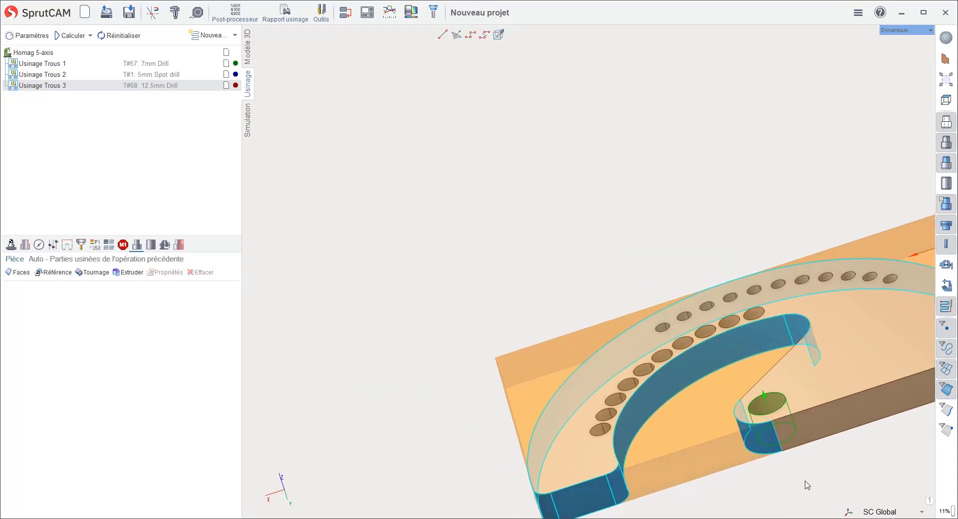
middle_click_drag(804, 486, 579, 449)
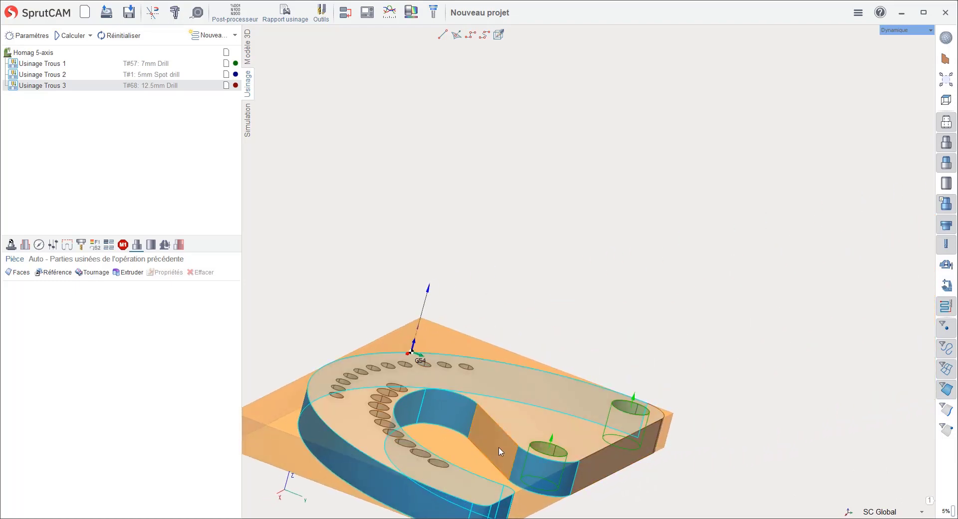
middle_click_drag(719, 464, 561, 458)
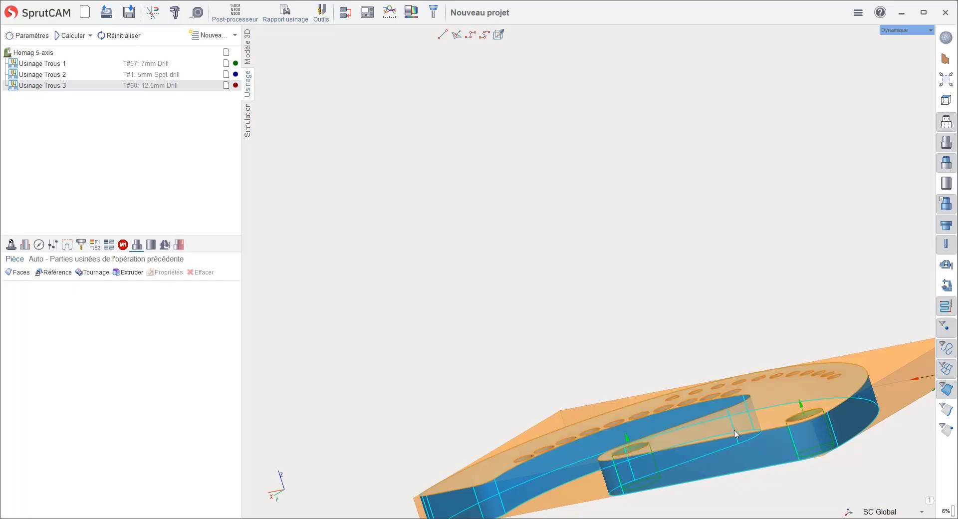
Create a 2D contouring operation (Contournage 2D) from the selected side faces.
right_click(708, 455)
mouse_move(788, 333)
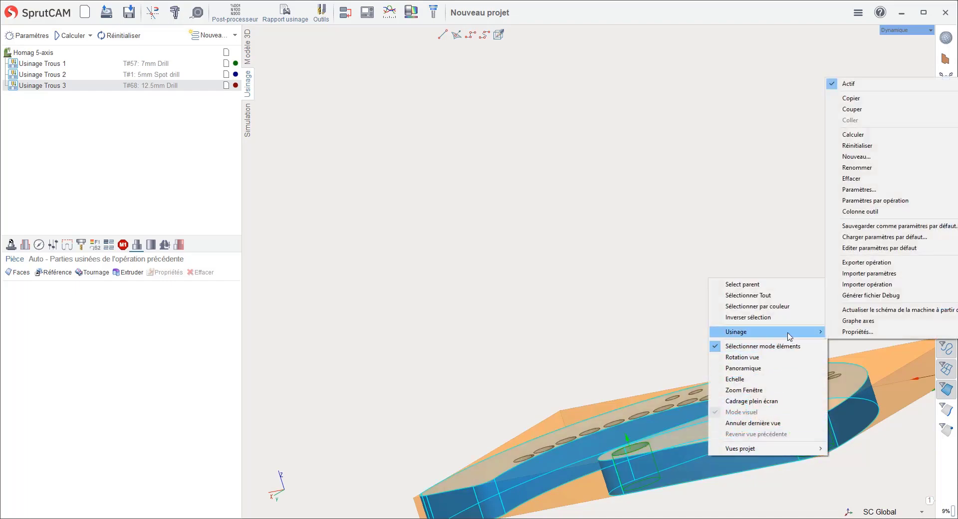
left_click(871, 157)
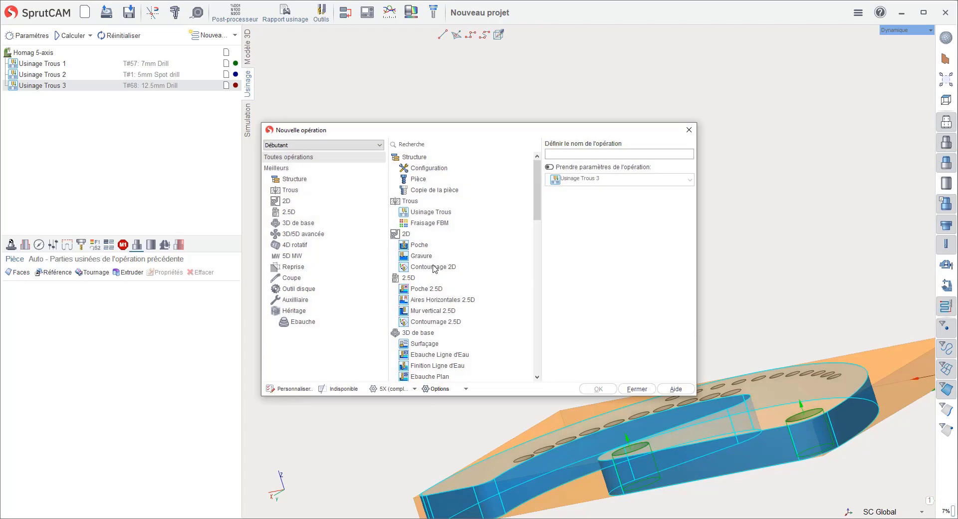
left_click(430, 268)
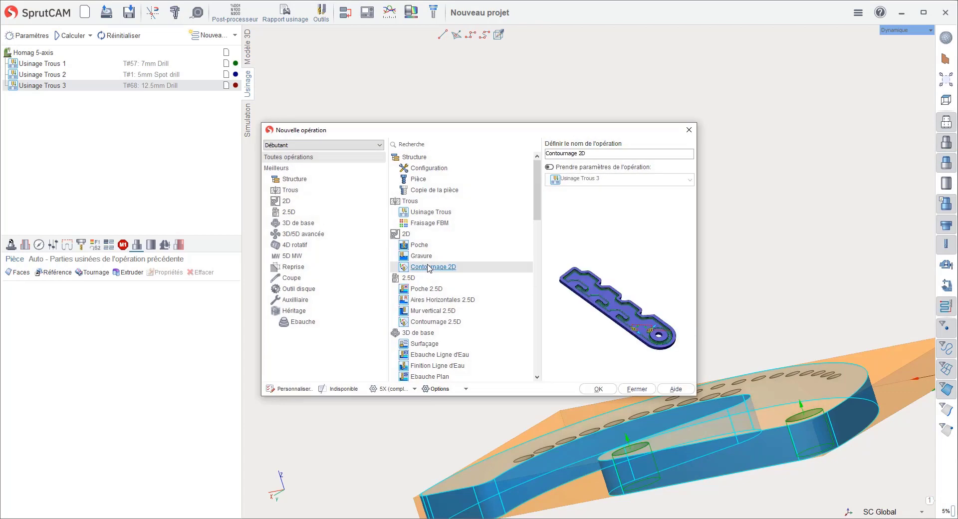
left_click(607, 390)
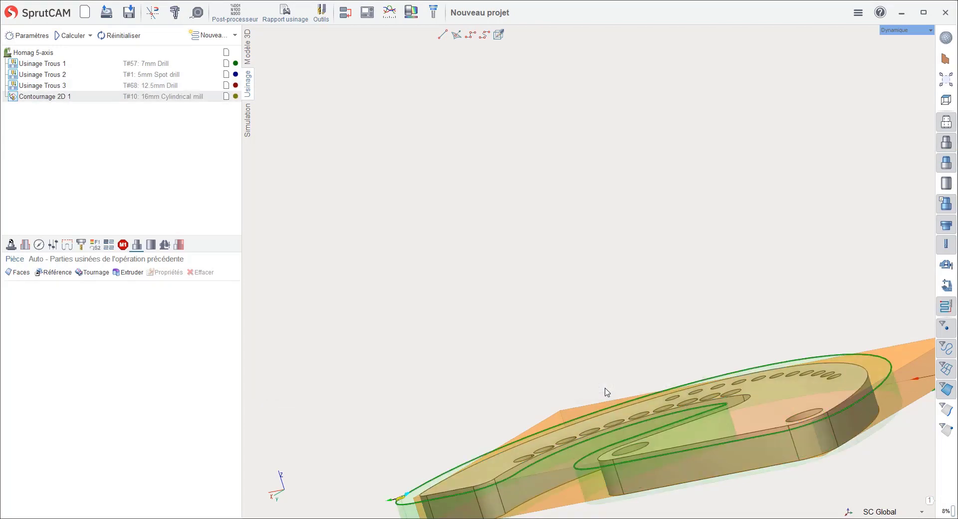
Calculate the toolpaths of all operations under the Homag 5-axis machine.
middle_click_drag(700, 484, 777, 503)
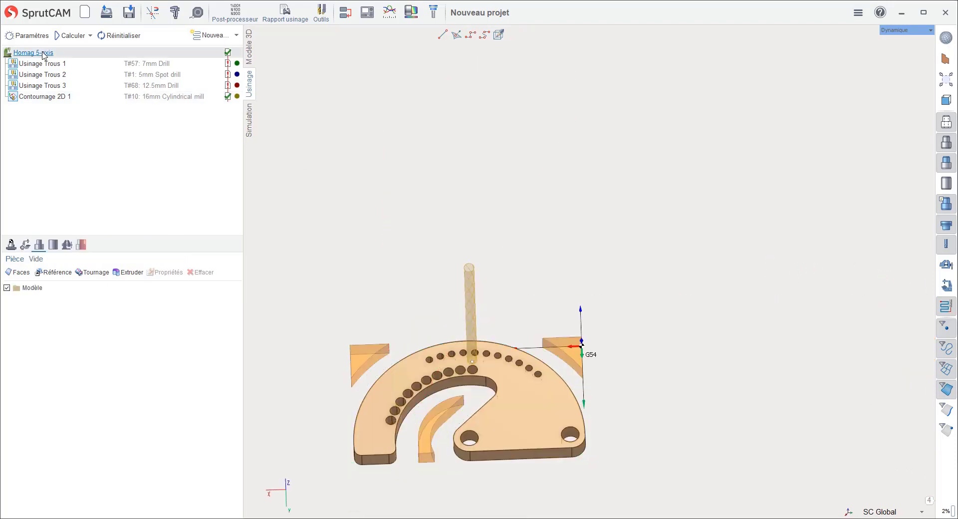
left_click(68, 39)
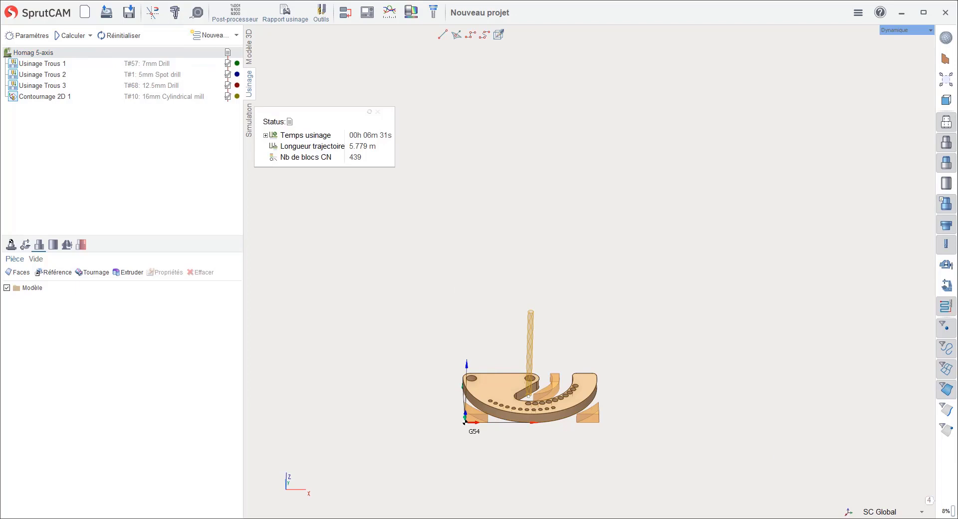
Run the machining simulation of all operations on the box stock and raise the simulation speed.
left_click(250, 127)
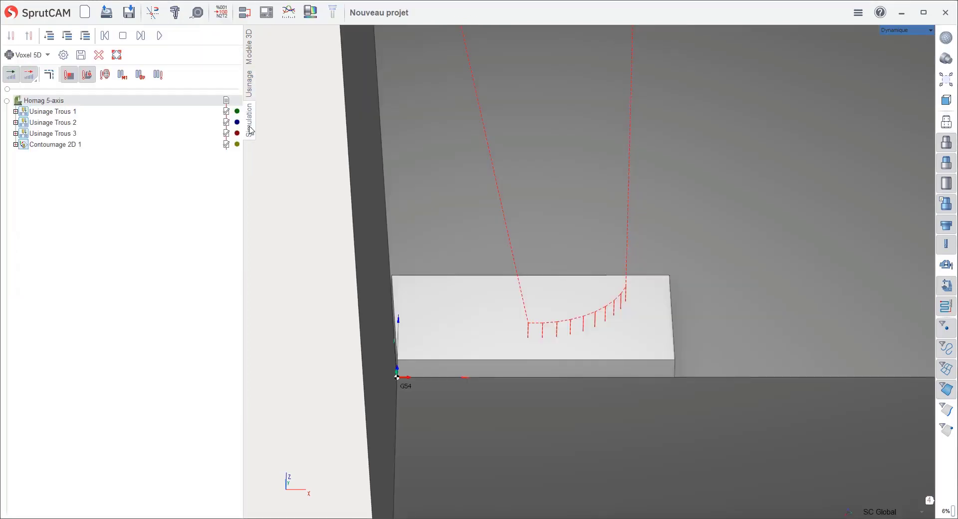
left_click(159, 36)
scroll(459, 102, "down", 5)
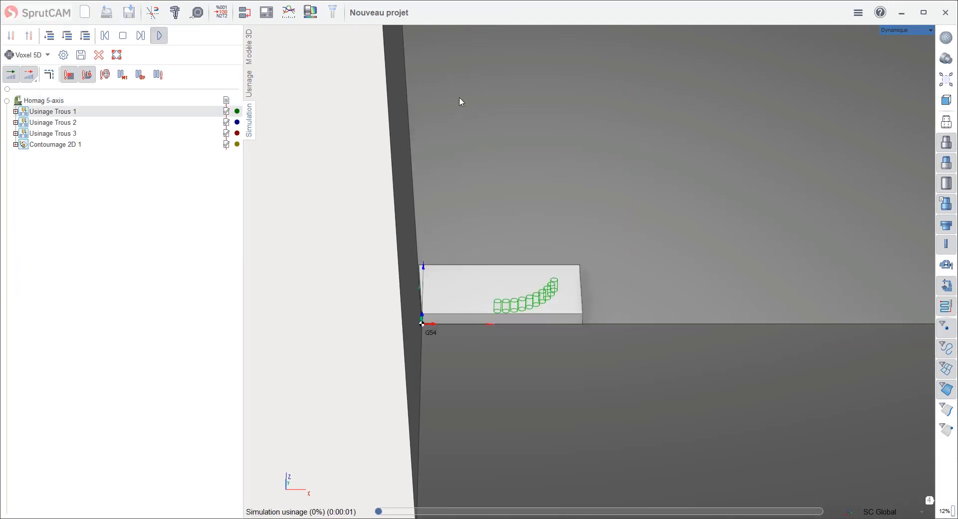
scroll(461, 101, "up", 2)
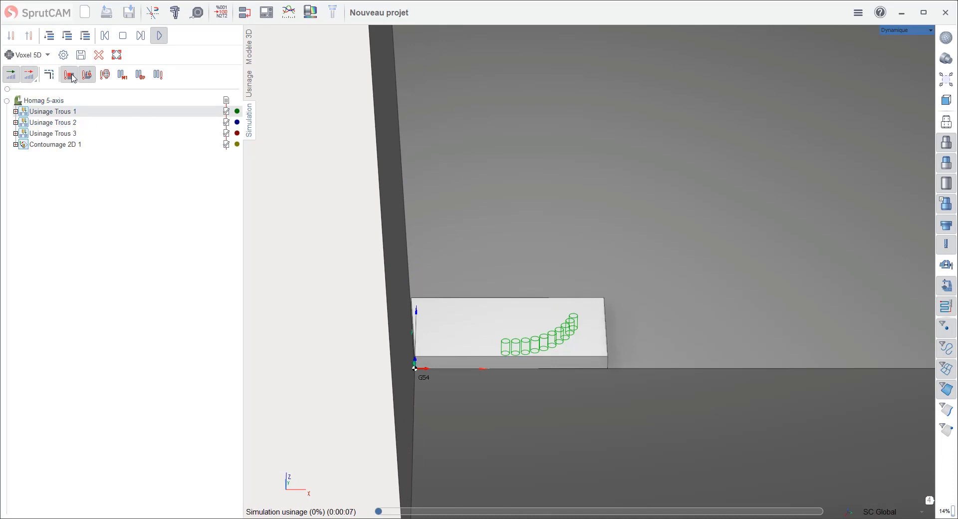
left_click_drag(12, 90, 140, 103)
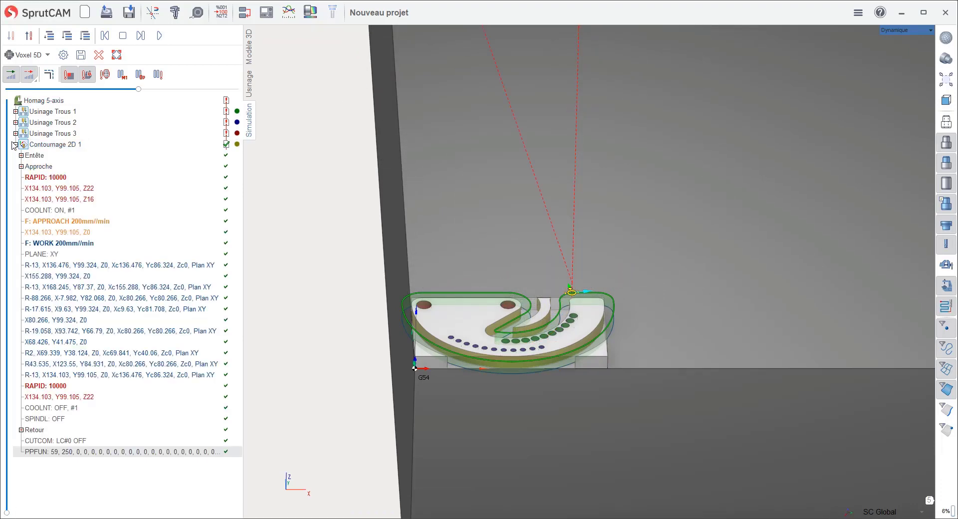
Examine the toolpath commands of the 2D contouring operation and of each of the three hole machining operations.
left_click(22, 155)
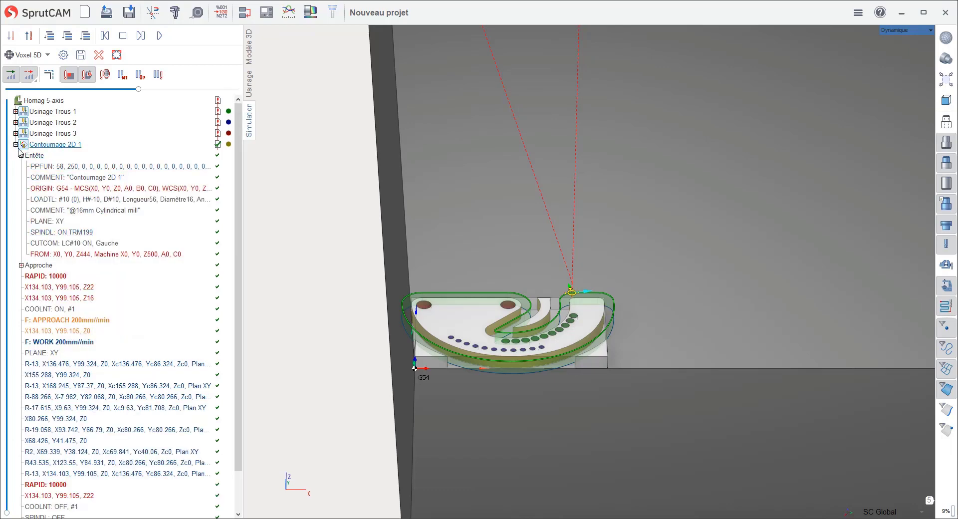
left_click(22, 155)
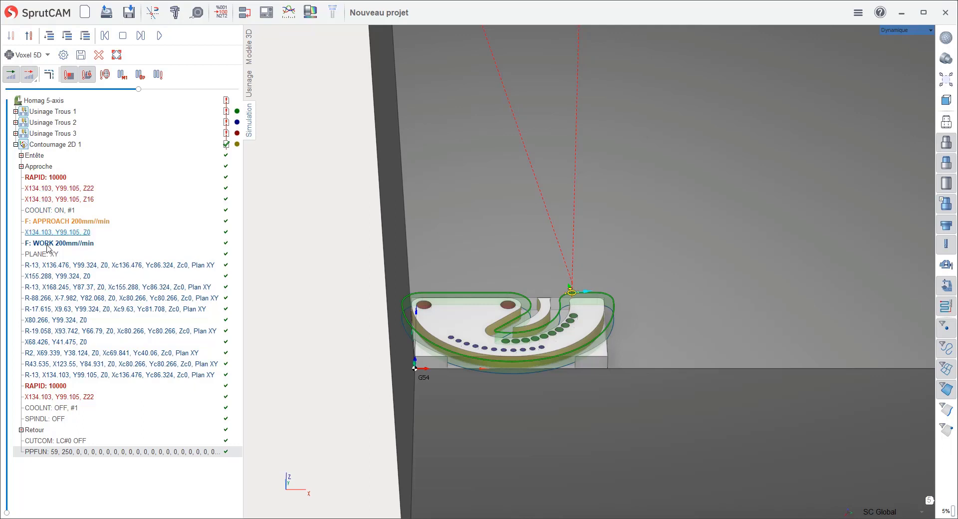
left_click(15, 144)
left_click(16, 133)
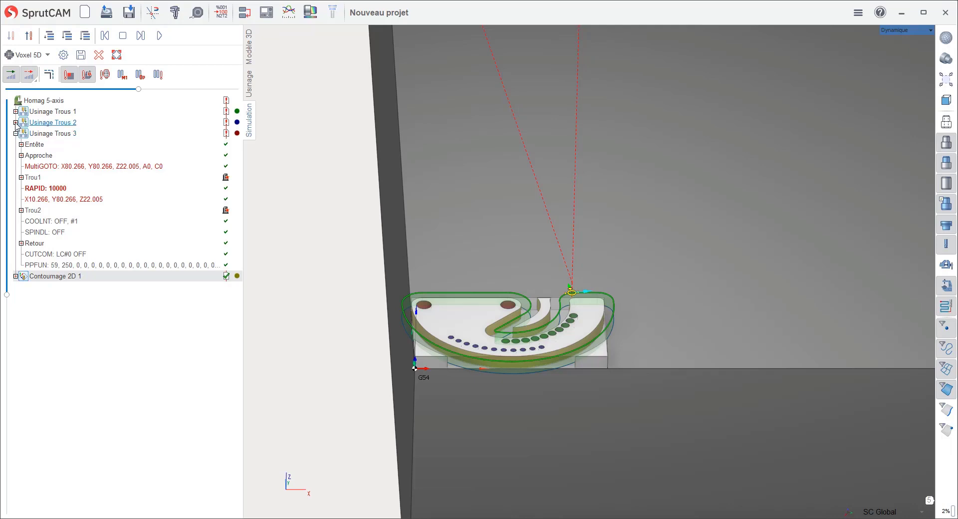
left_click(16, 122)
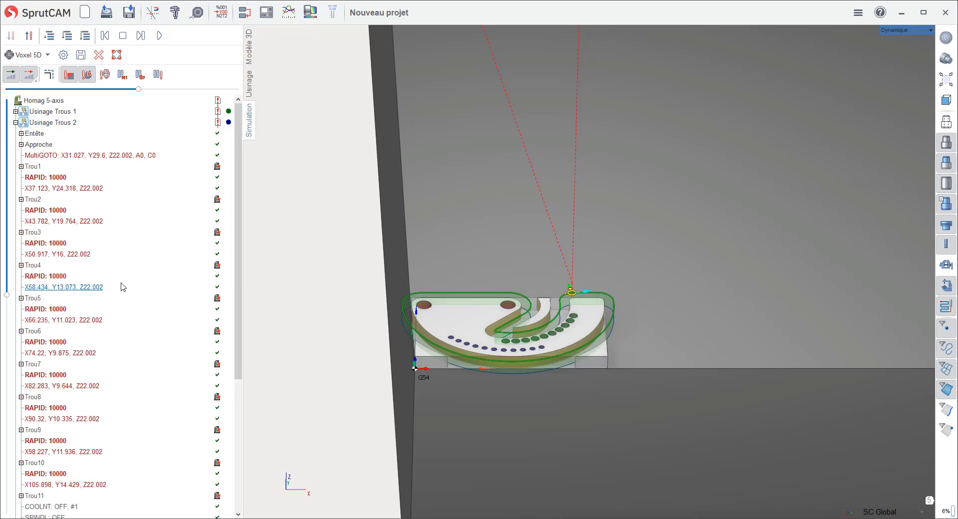
scroll(122, 286, "down", 4)
scroll(122, 285, "up", 4)
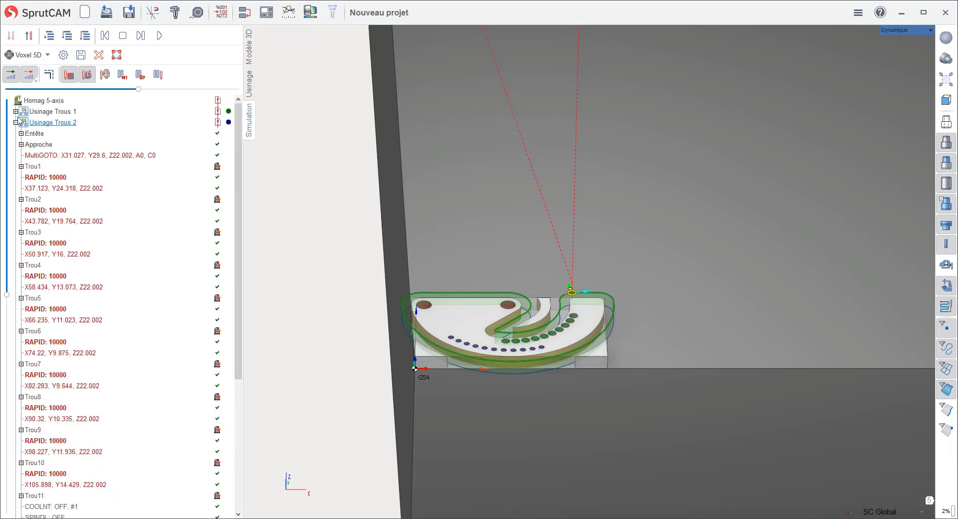
left_click(15, 112)
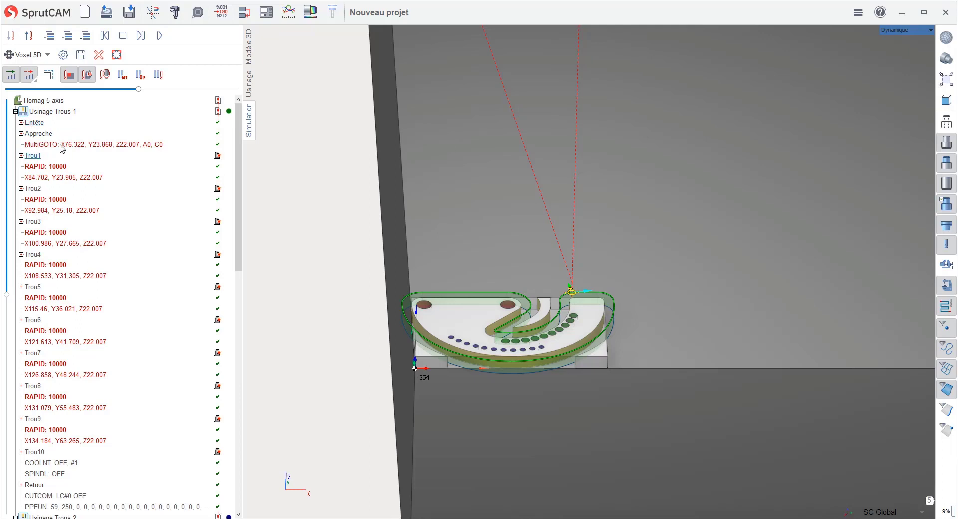
left_click(15, 111)
left_click(16, 123)
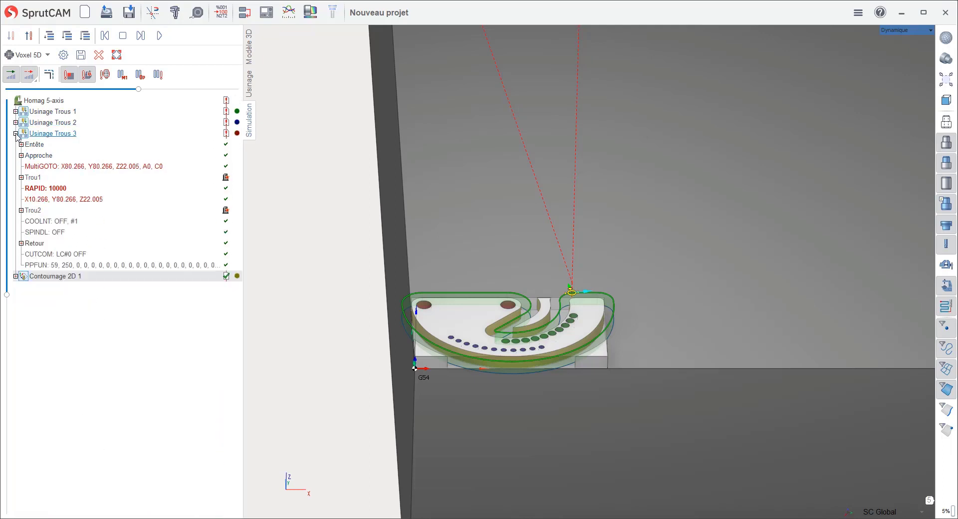
left_click(16, 133)
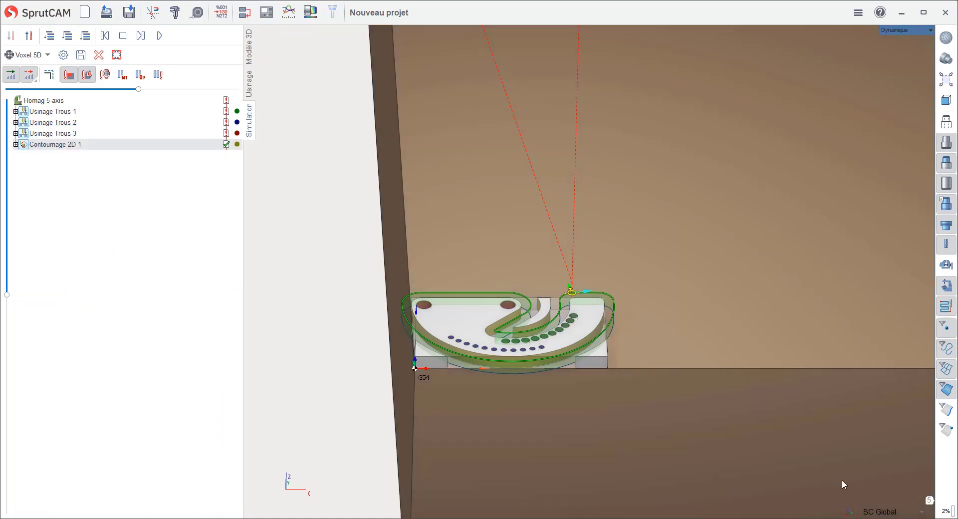